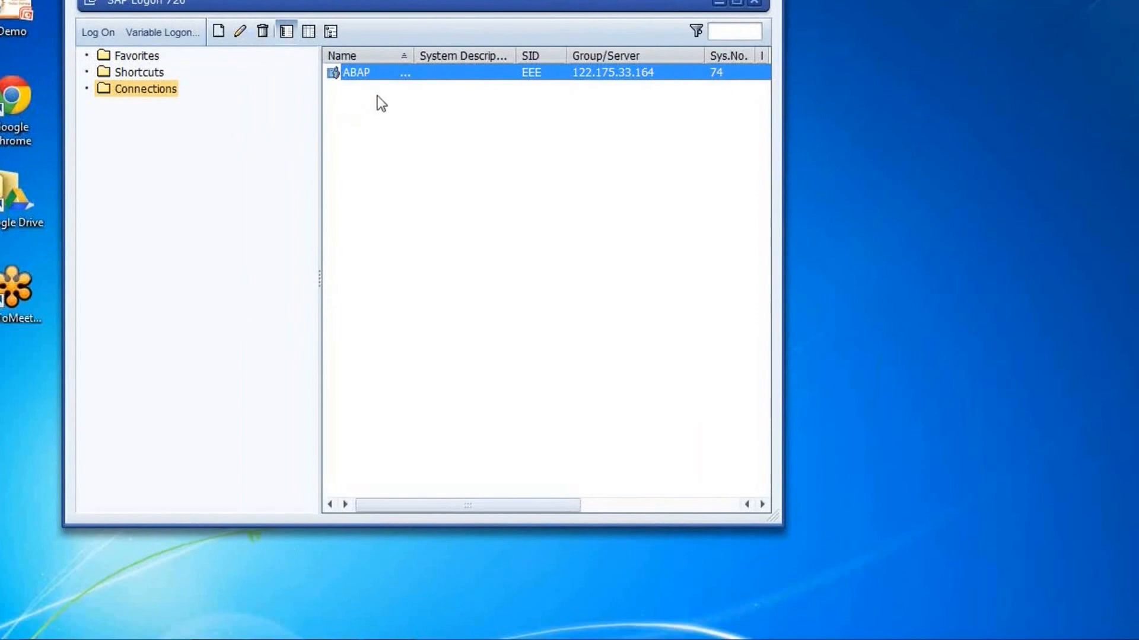
Step: Log on to client 800 of the ABAP system as user abap3 with the account password
{"action": "left_click", "coordinate": [106, 38]}
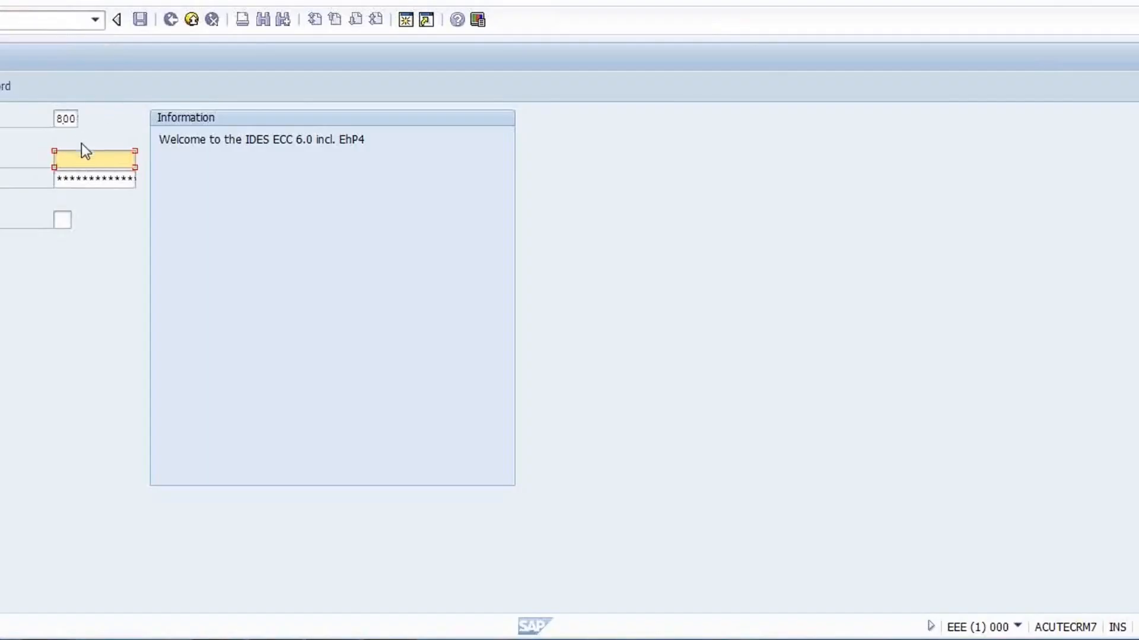
{"action": "key", "text": "space"}
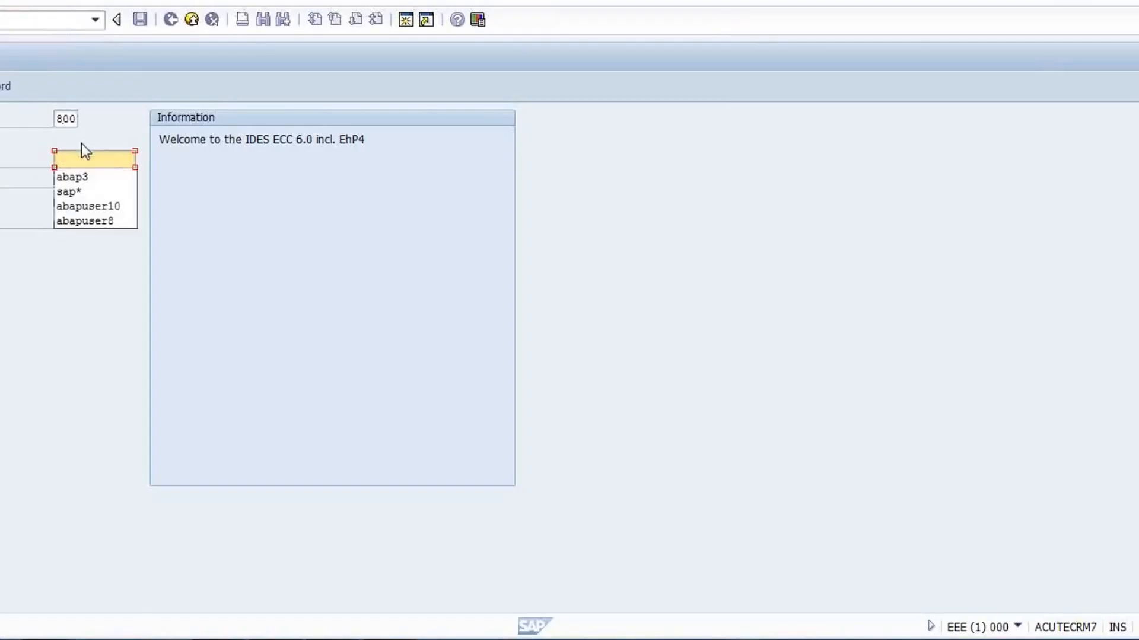
{"action": "left_click", "coordinate": [72, 177]}
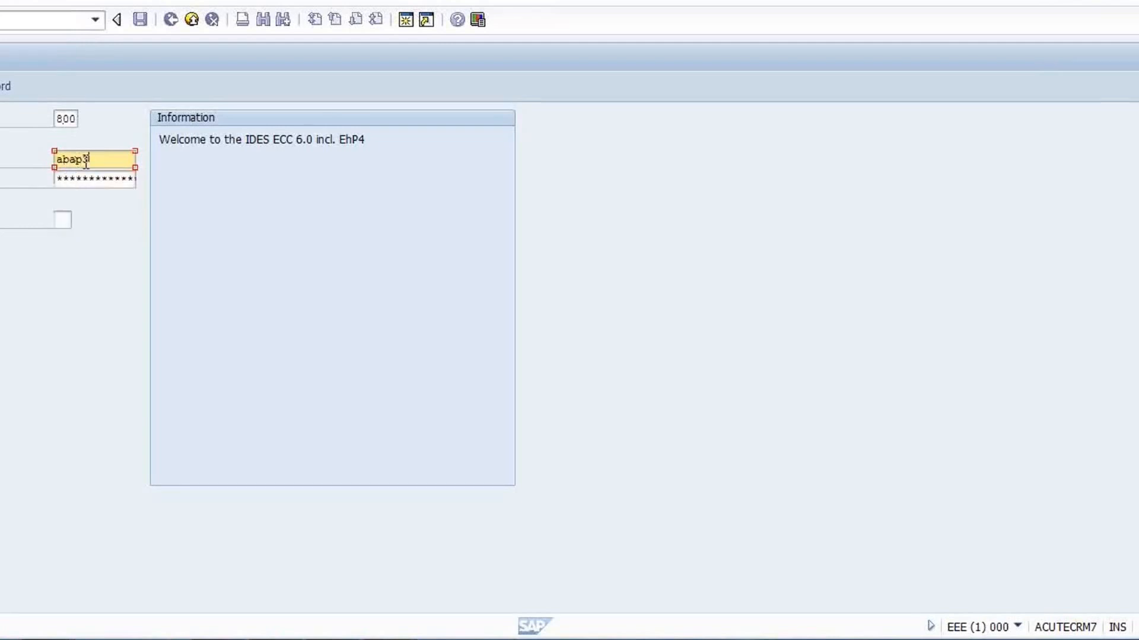
{"action": "left_click", "coordinate": [81, 179]}
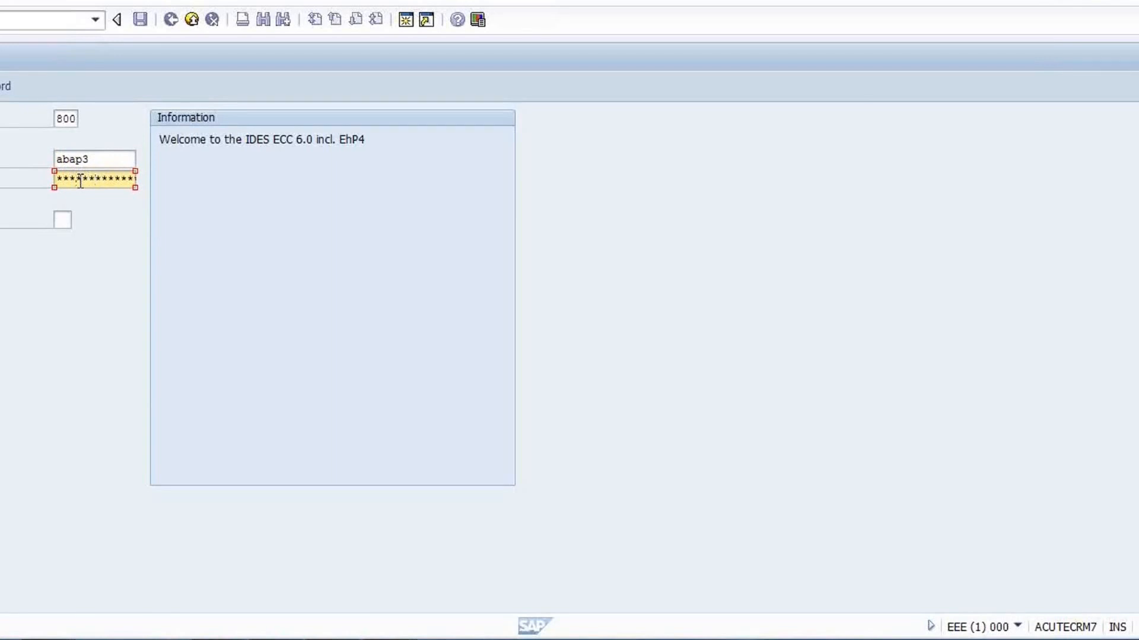
{"action": "type", "text": "*****"}
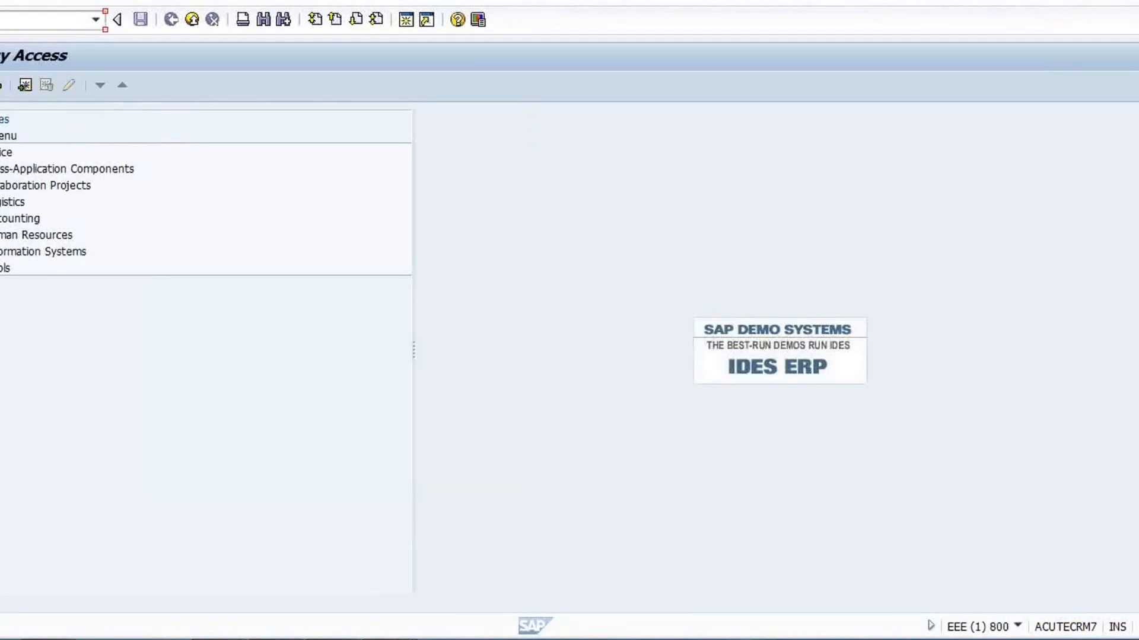
Step: Start ABAP Dictionary Maintenance and open database table ZEMP14 in change mode
{"action": "key", "text": "Caps_Lock"}
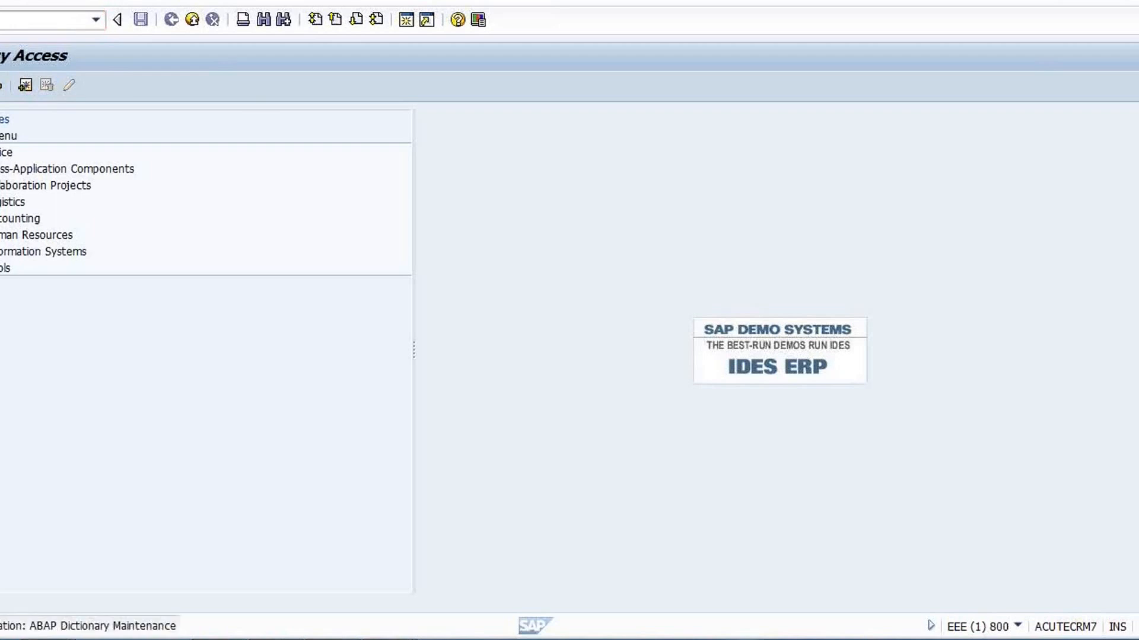
{"action": "key", "text": "Return"}
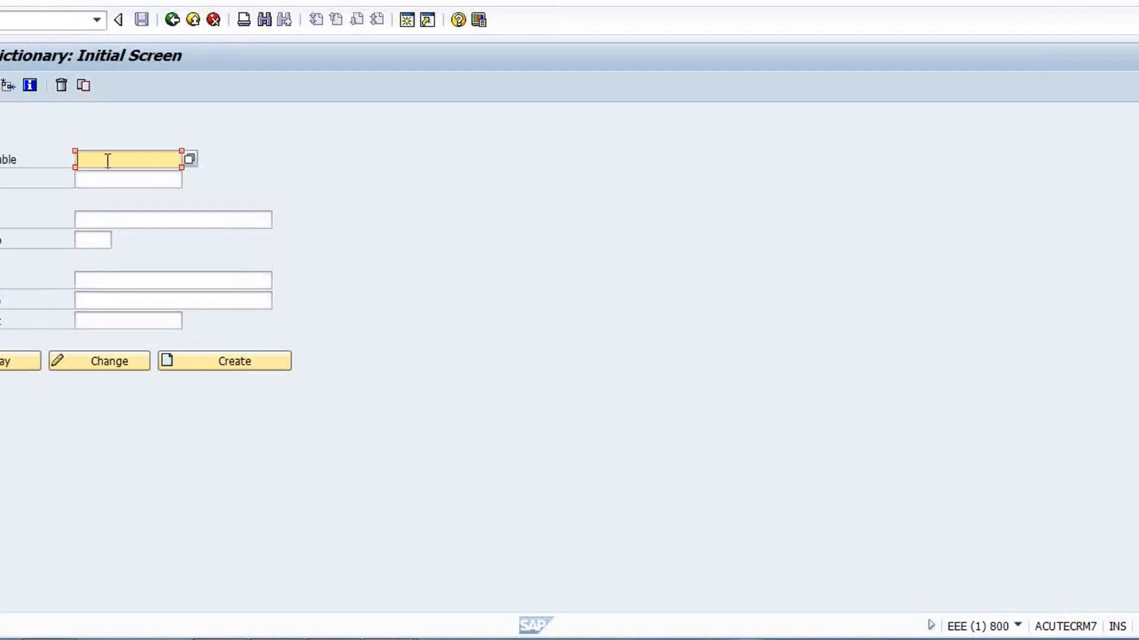
{"action": "type", "text": "Z"}
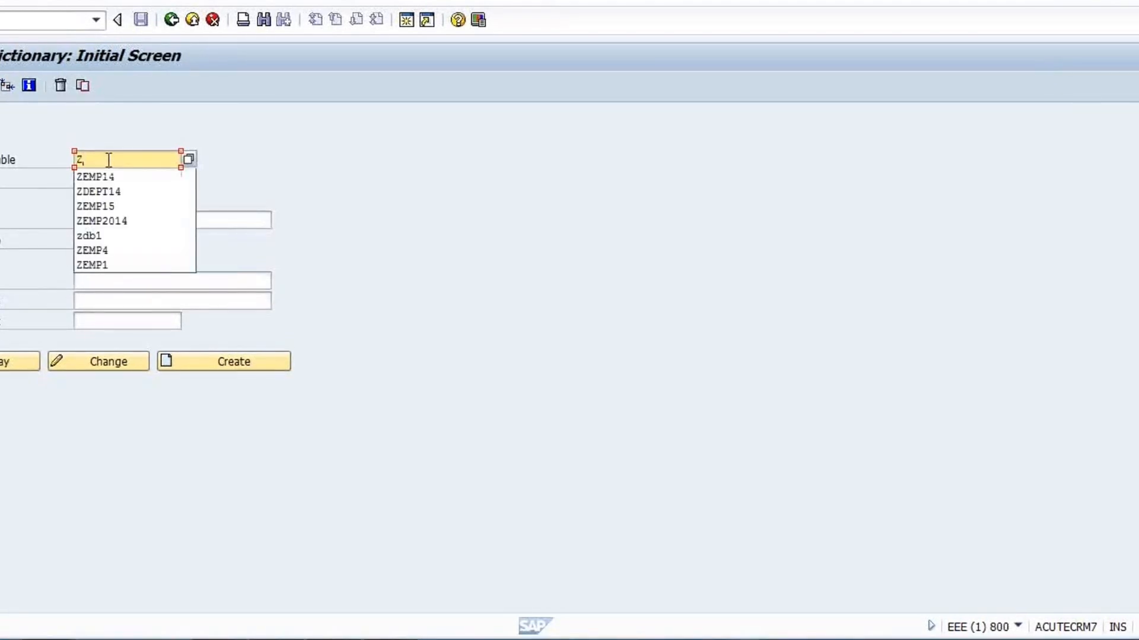
{"action": "type", "text": "EMP"}
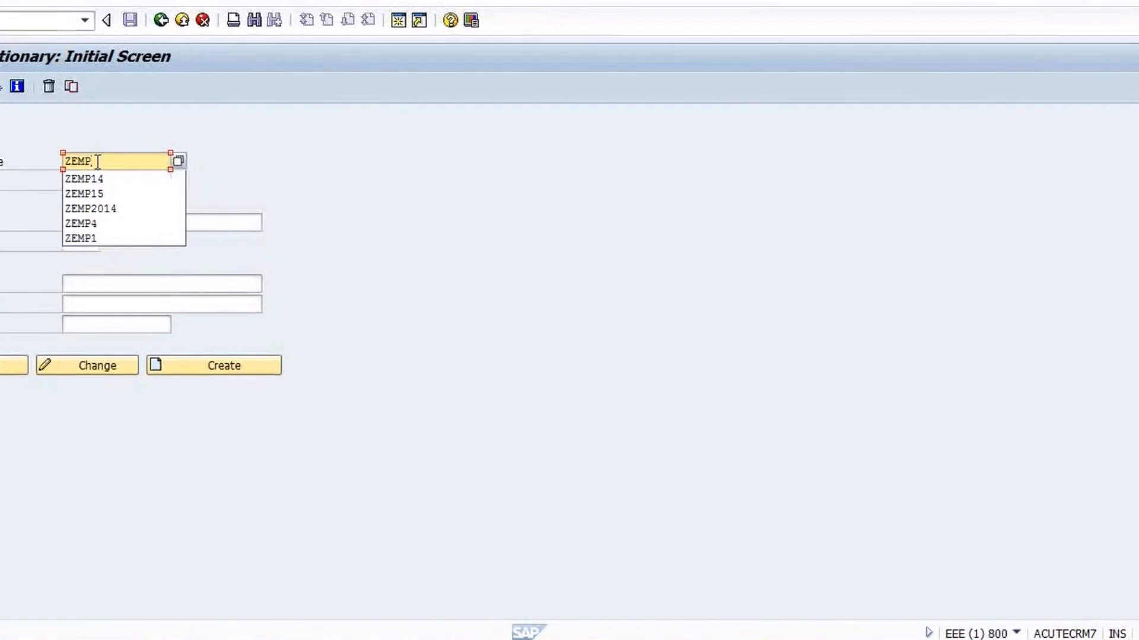
{"action": "left_click", "coordinate": [95, 178]}
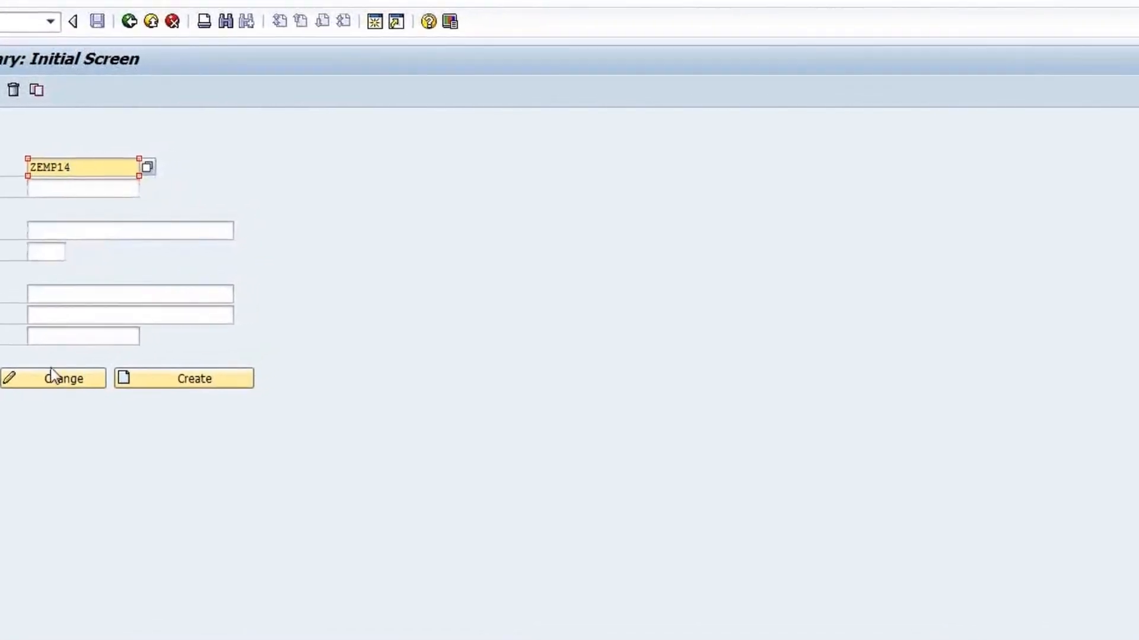
{"action": "left_click", "coordinate": [39, 379]}
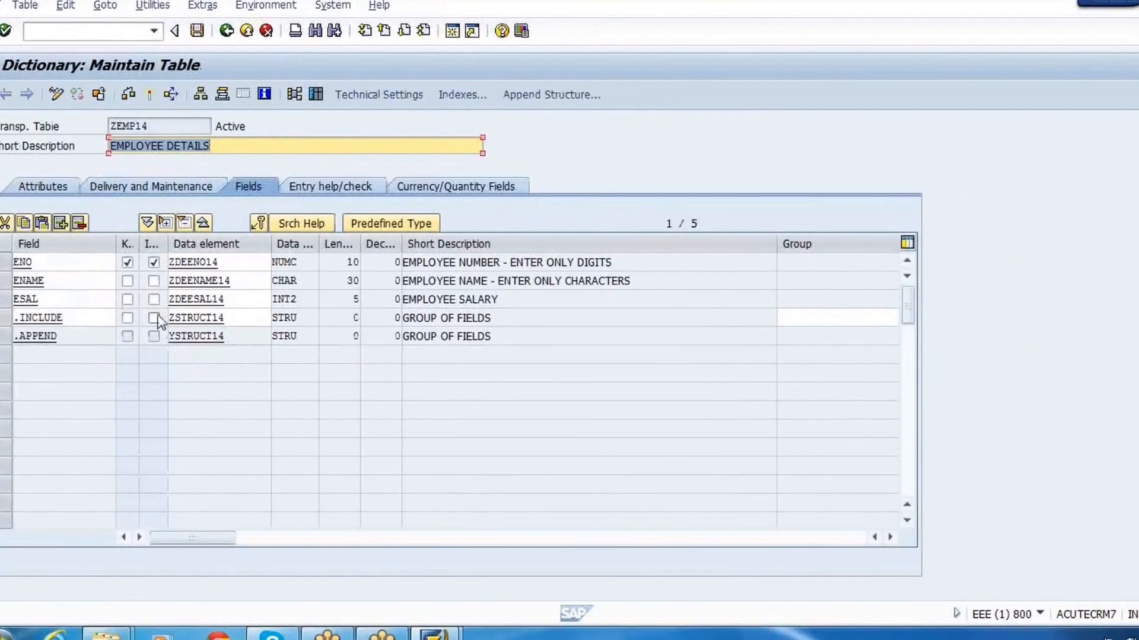
Step: Return to the dictionary's initial screen and open database table ZEMP15 in change mode
{"action": "left_click", "coordinate": [226, 33]}
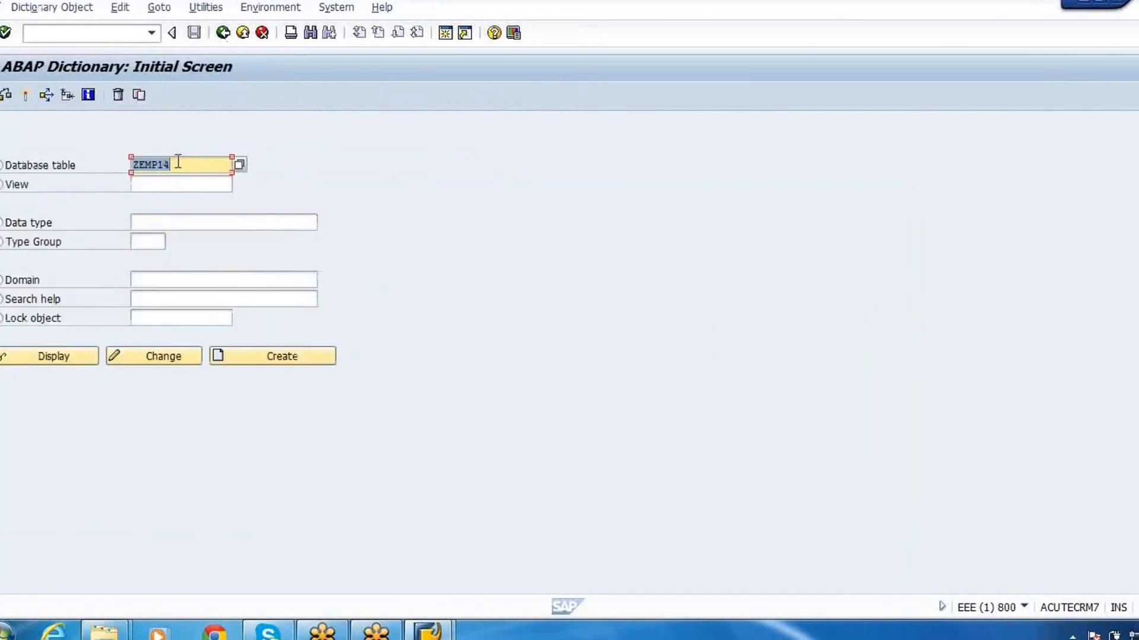
{"action": "left_click", "coordinate": [178, 161]}
{"action": "key", "text": "BackSpace"}
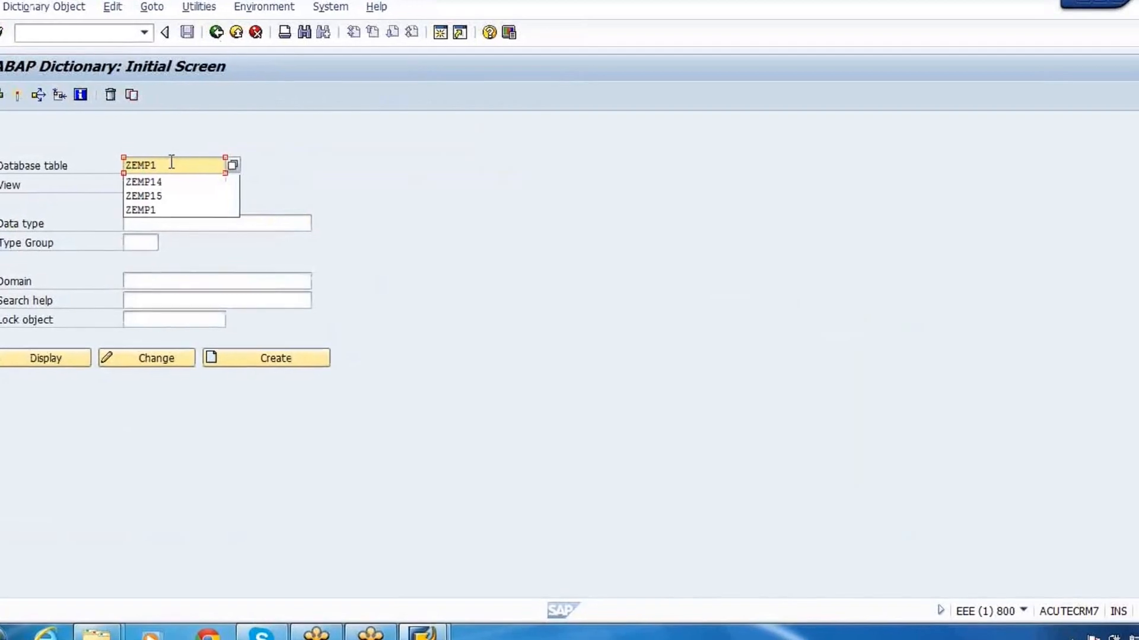
{"action": "type", "text": "5"}
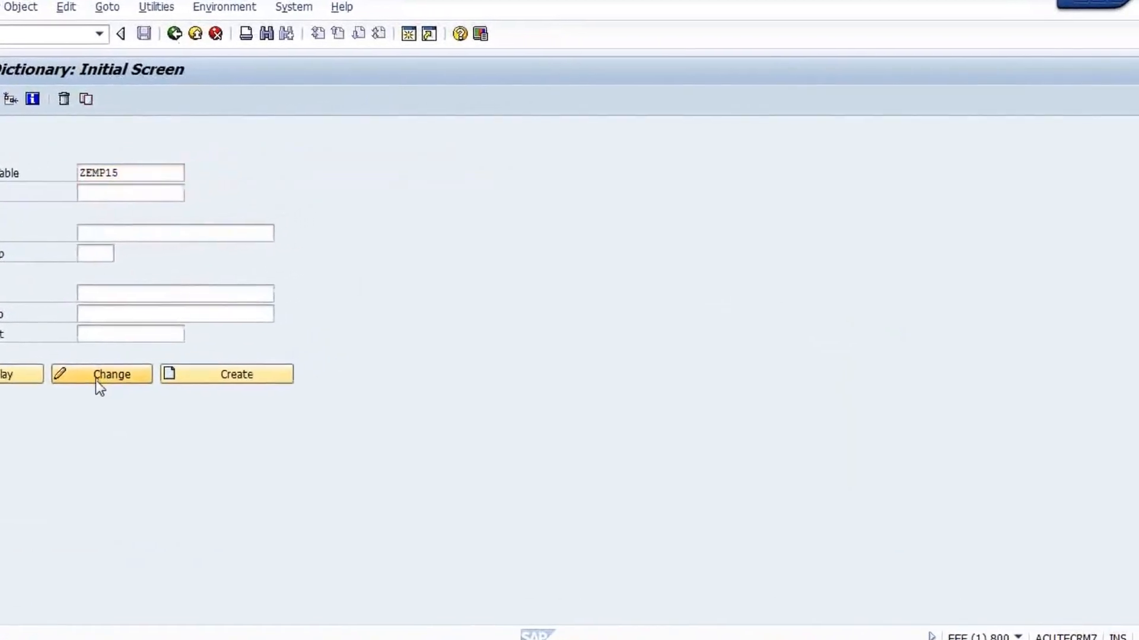
{"action": "left_click", "coordinate": [71, 386]}
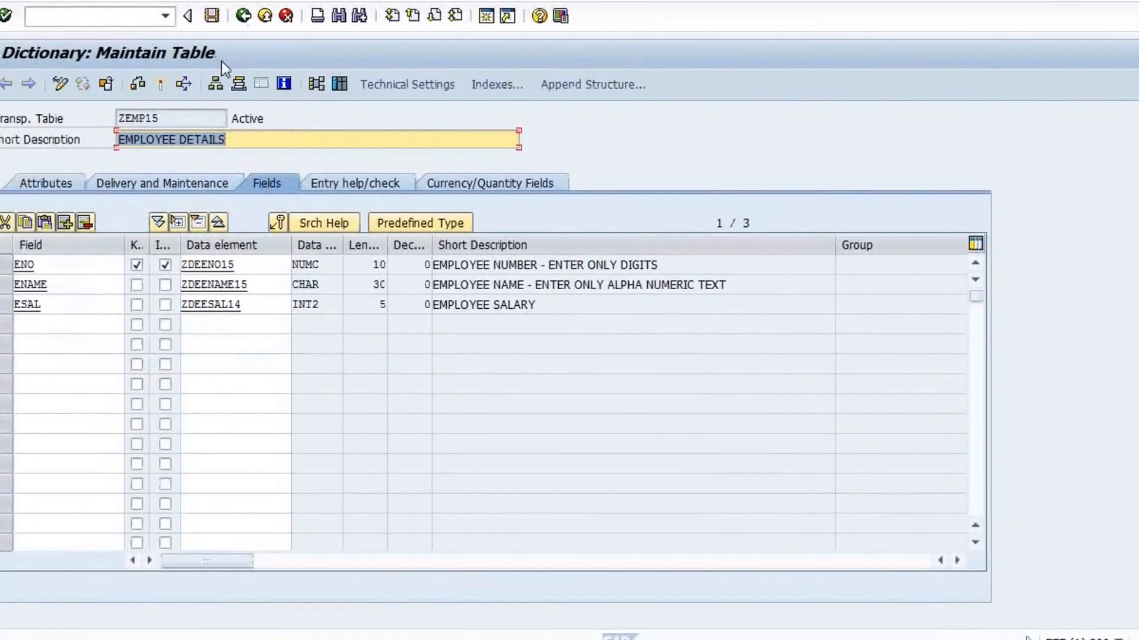
Step: Display all entries of table ZEMP15 and widen the ENO and ENAME columns until their longer headings show
{"action": "left_click", "coordinate": [332, 83]}
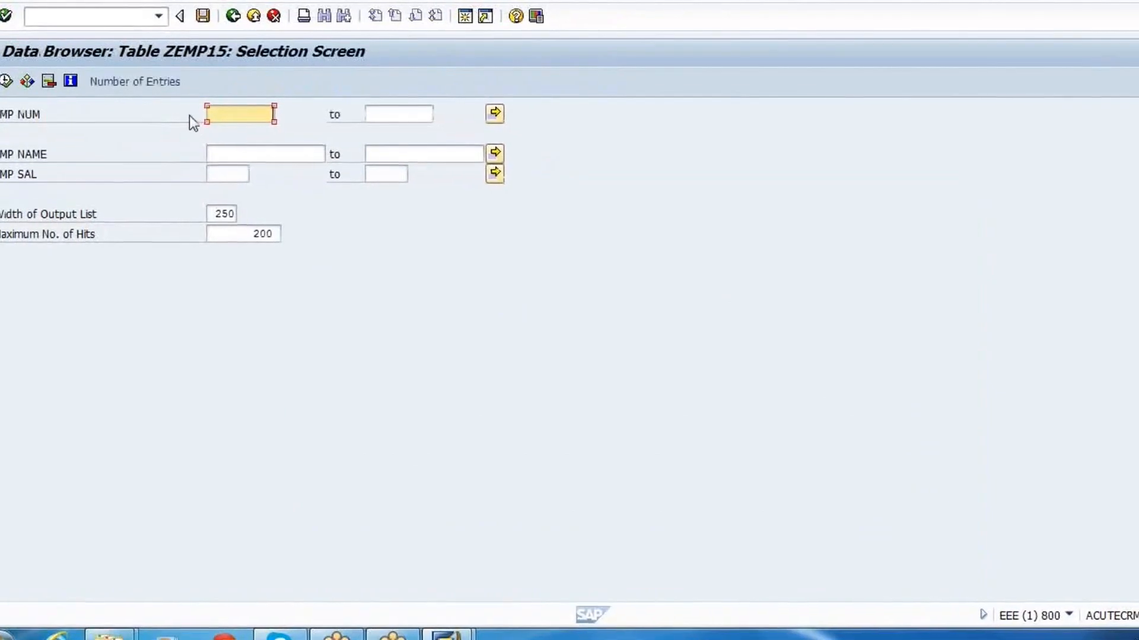
{"action": "left_click", "coordinate": [7, 83]}
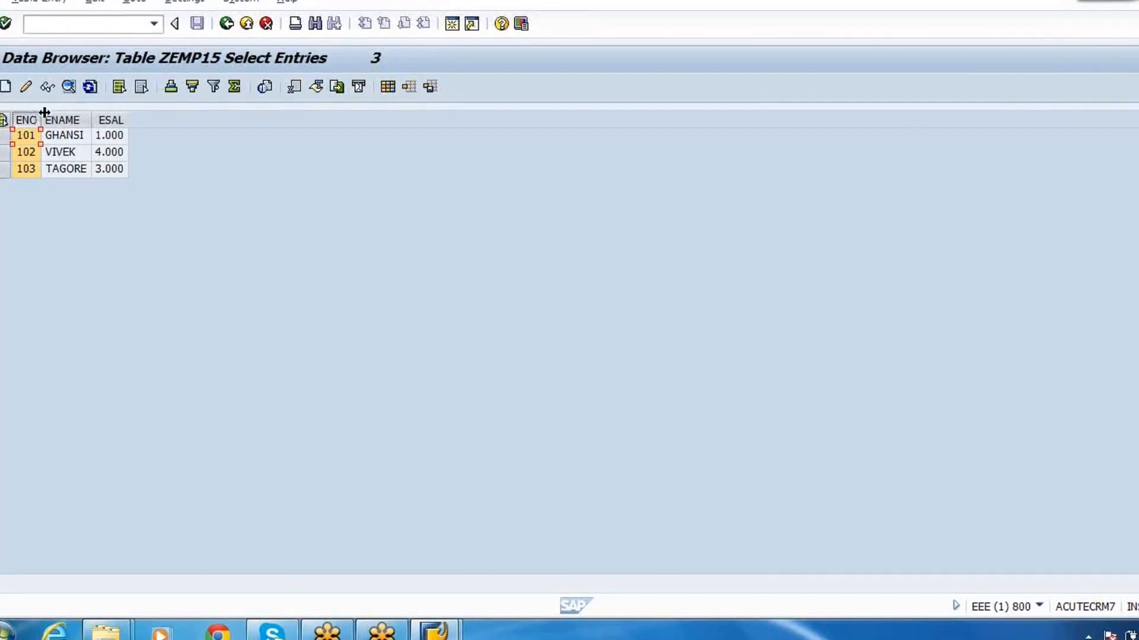
{"action": "left_click_drag", "start_coordinate": [43, 120], "coordinate": [86, 120]}
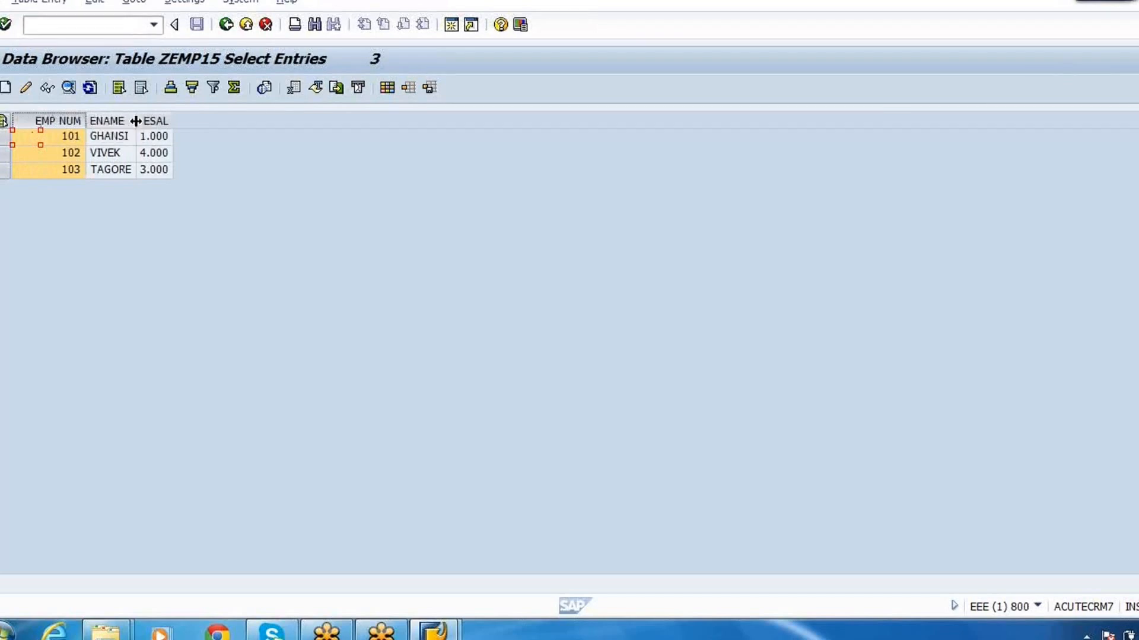
{"action": "left_click_drag", "start_coordinate": [136, 120], "coordinate": [190, 119]}
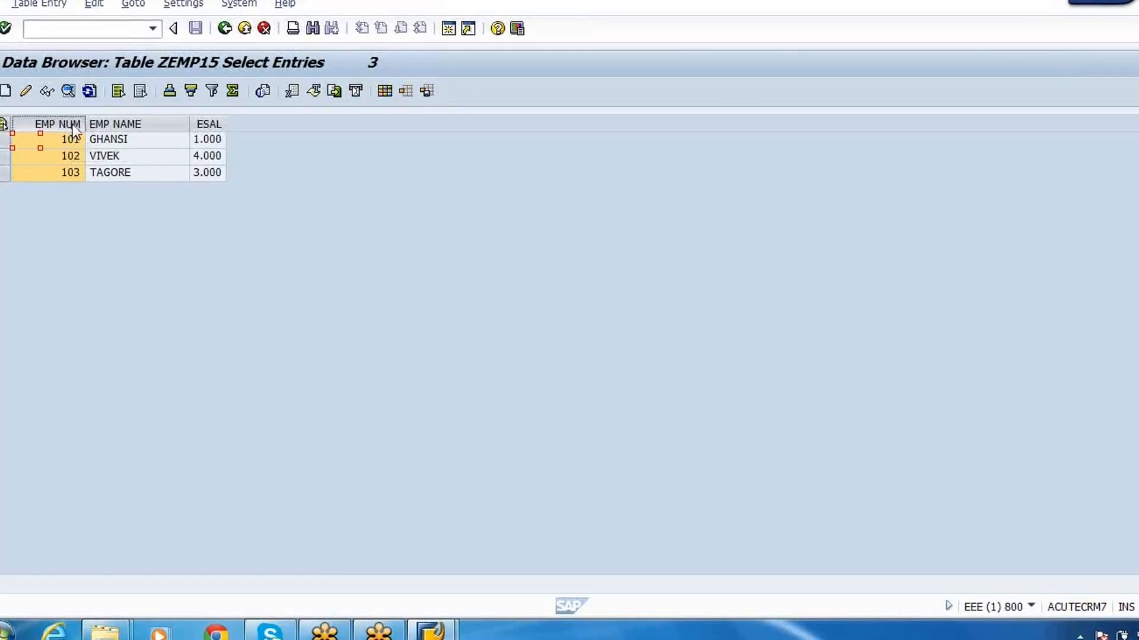
Step: Examine the employee number, name and salary columns of the ZEMP15 entries, and rerun the selection without filters
{"action": "left_click", "coordinate": [90, 123]}
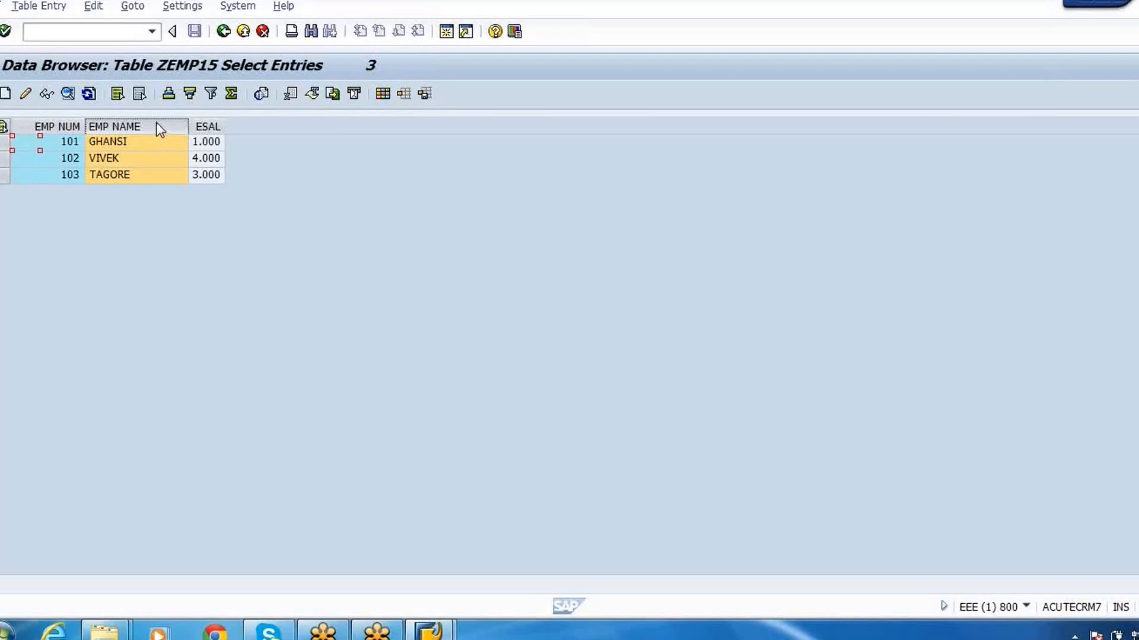
{"action": "left_click", "coordinate": [74, 127]}
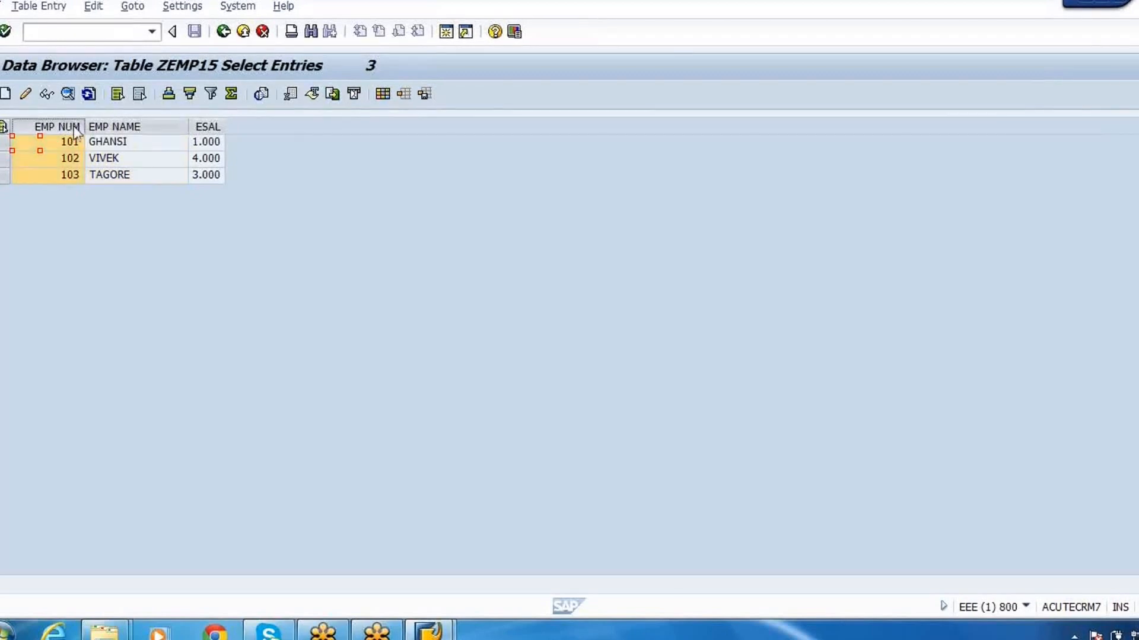
{"action": "left_click", "coordinate": [137, 127]}
{"action": "left_click", "coordinate": [205, 128]}
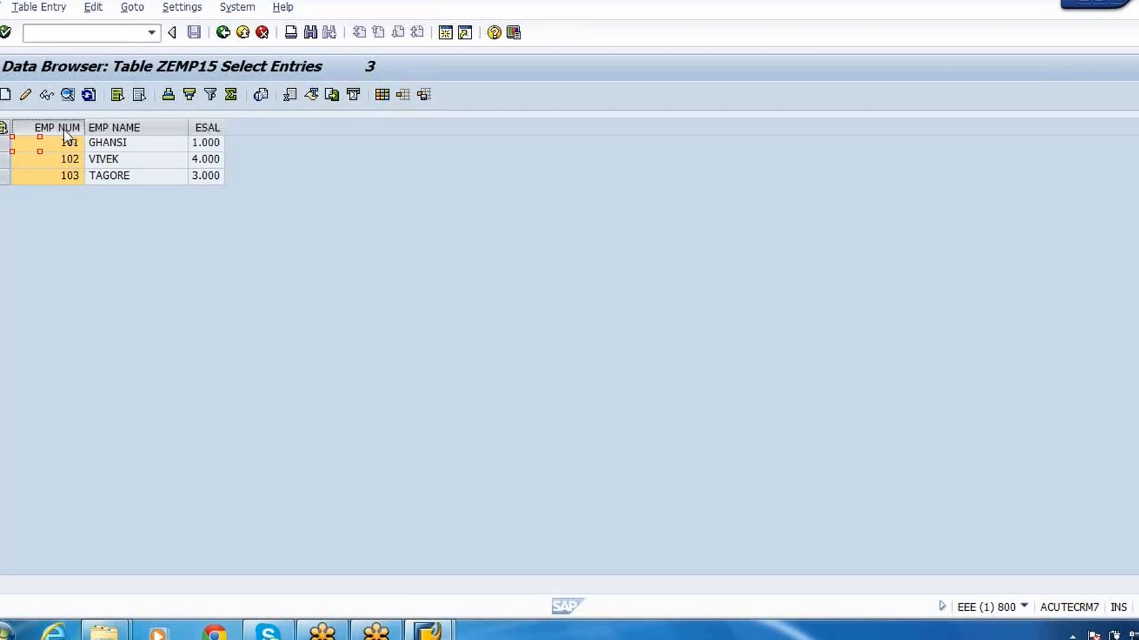
{"action": "left_click", "coordinate": [107, 129]}
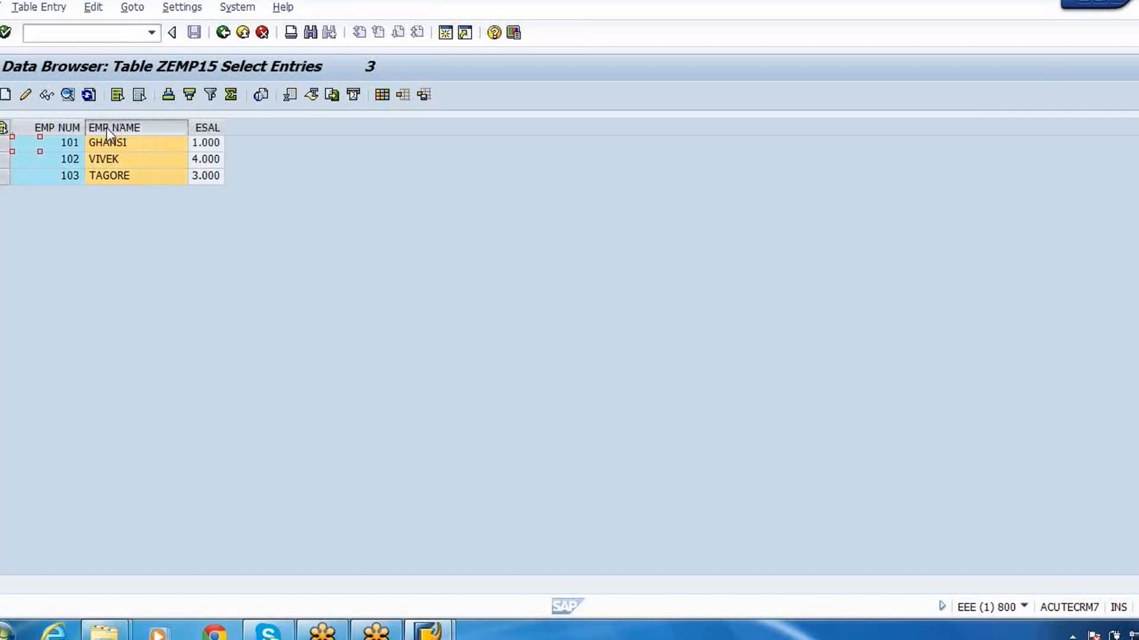
{"action": "left_click", "coordinate": [75, 130]}
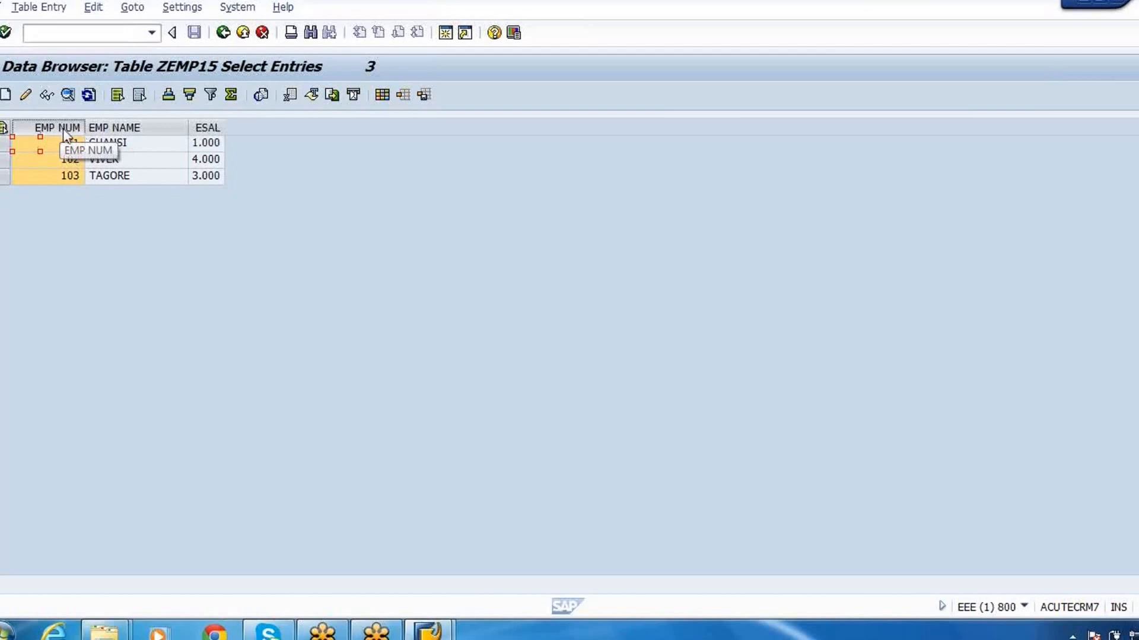
{"action": "left_click", "coordinate": [120, 129]}
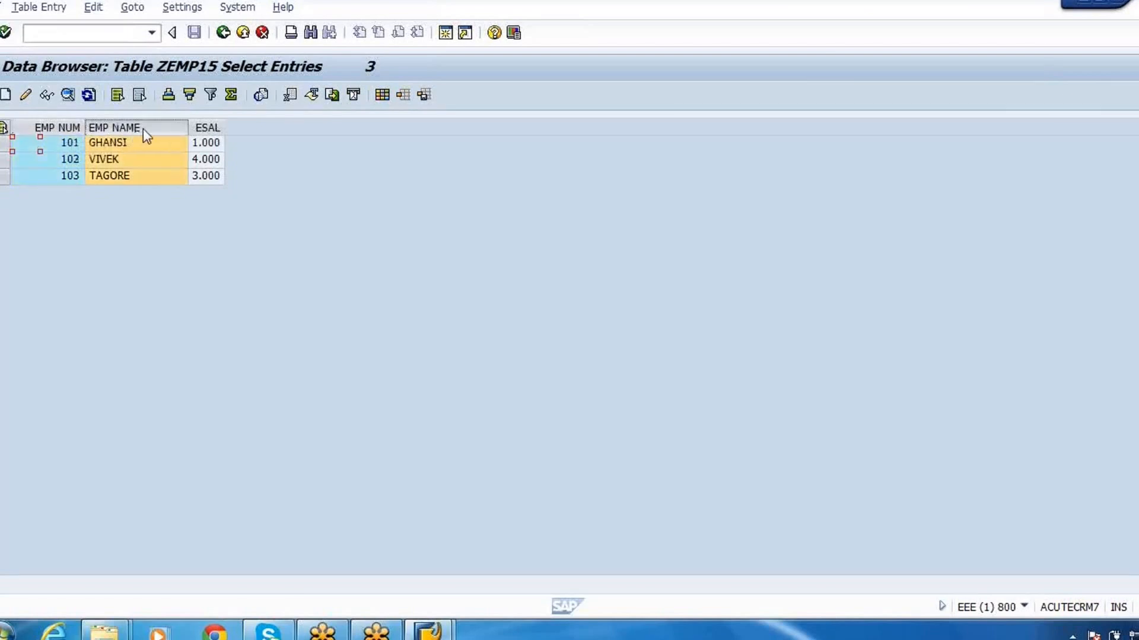
{"action": "left_click", "coordinate": [209, 129]}
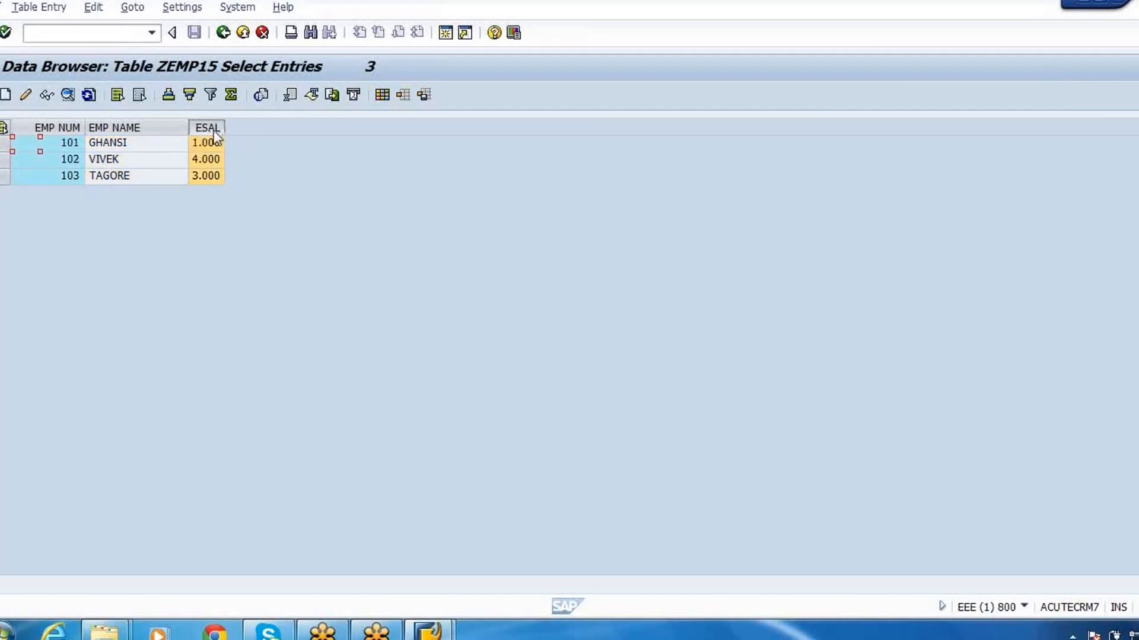
{"action": "left_click", "coordinate": [223, 33]}
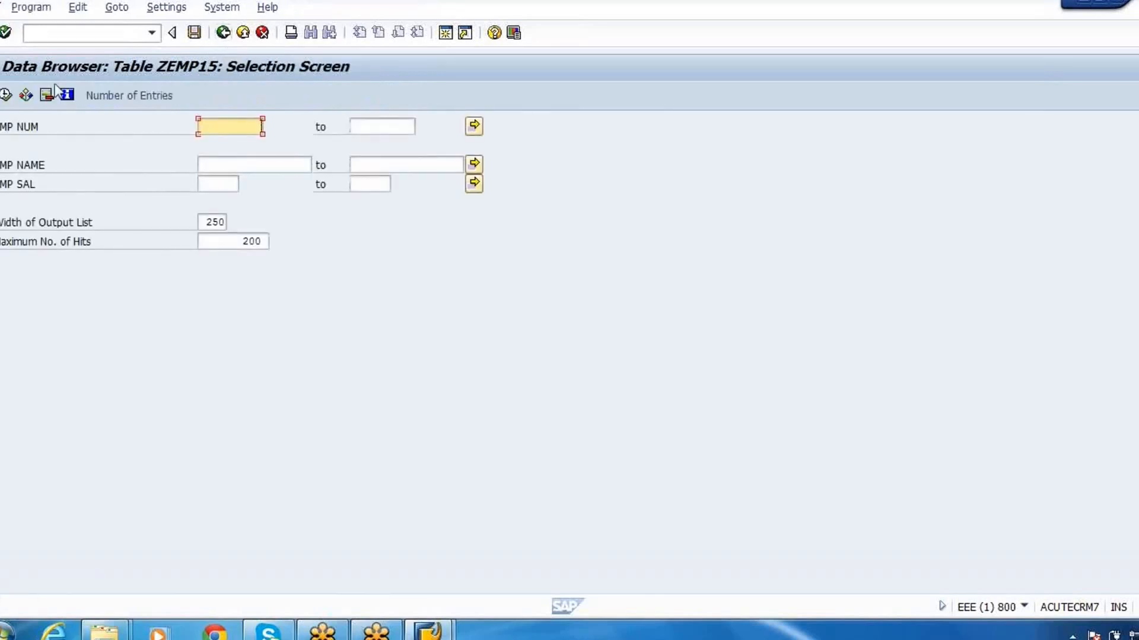
{"action": "left_click", "coordinate": [6, 95]}
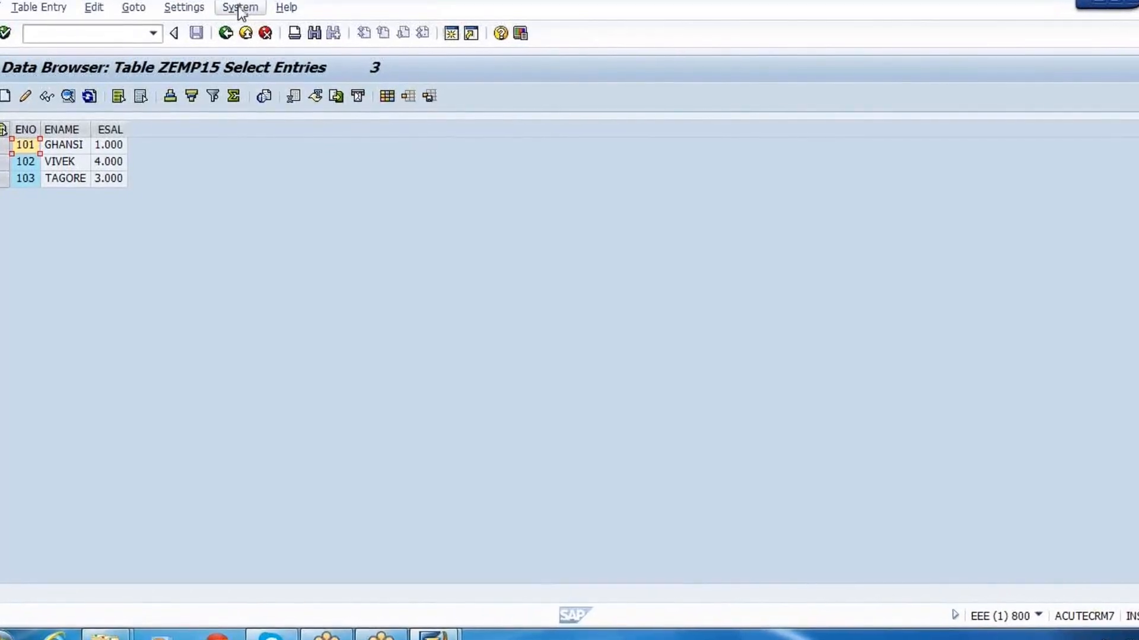
Step: Open a second session and return from it to the ZEMP15 entries
{"action": "left_click", "coordinate": [240, 9]}
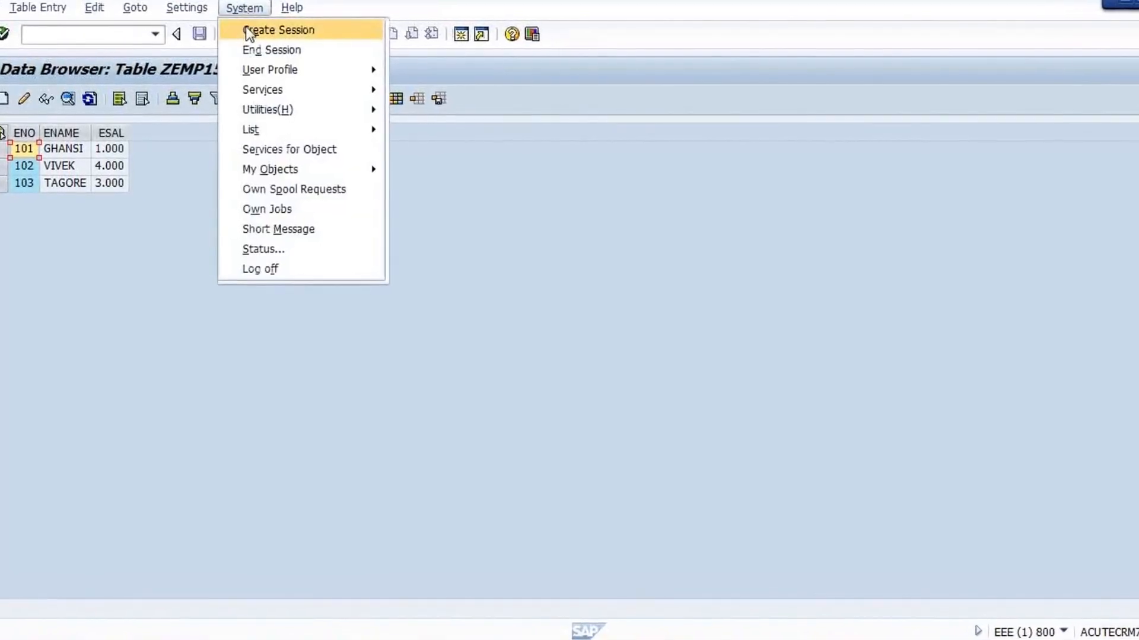
{"action": "left_click", "coordinate": [472, 6]}
{"action": "left_click", "coordinate": [415, 33]}
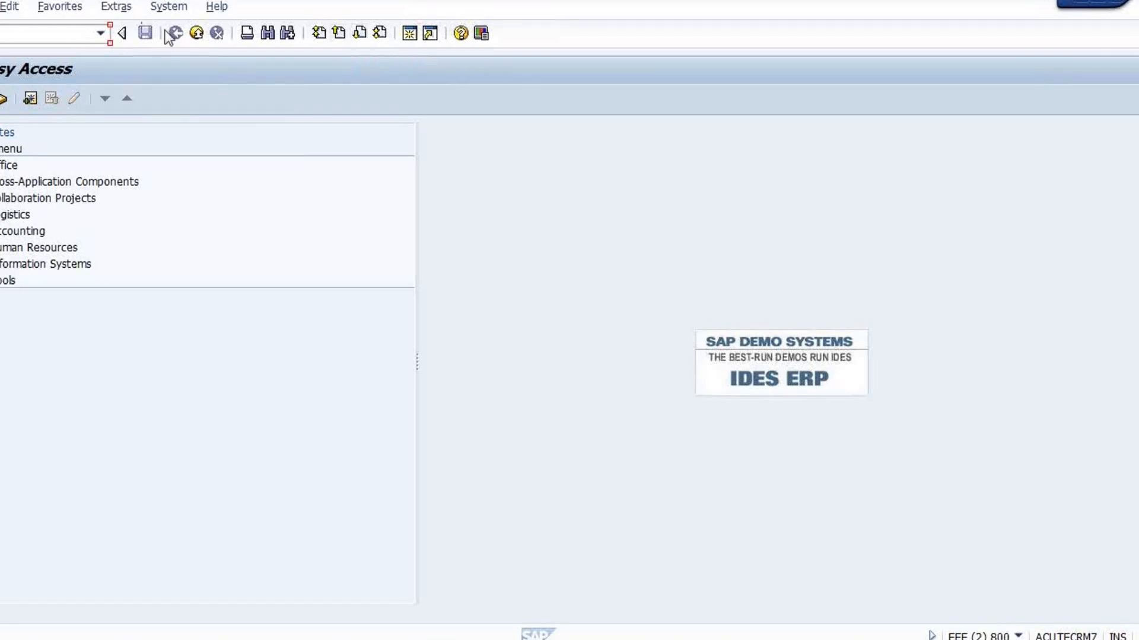
{"action": "left_click", "coordinate": [196, 33]}
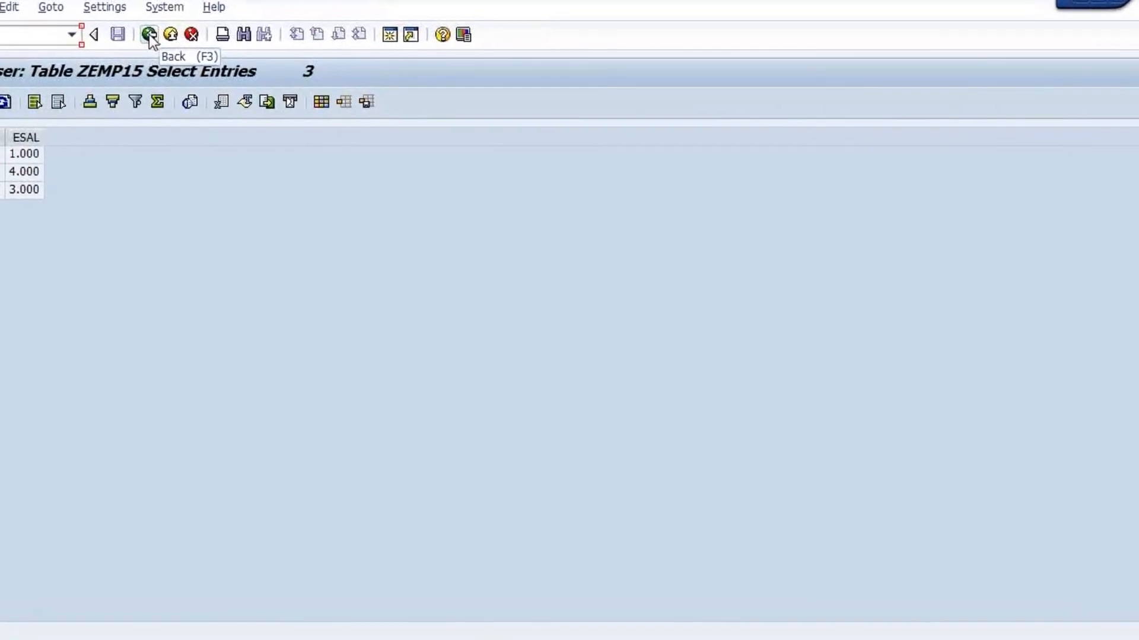
Step: Leave the ZEMP15 entries and the ABAP Dictionary, returning to the SAP Easy Access screen
{"action": "left_click", "coordinate": [142, 35]}
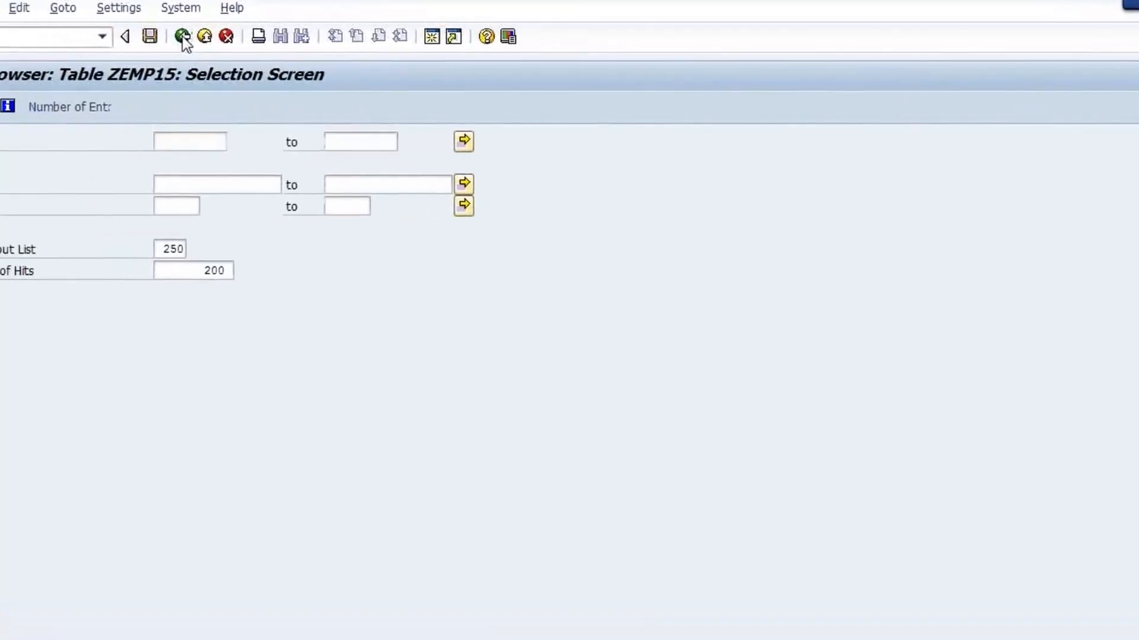
{"action": "left_click", "coordinate": [143, 34]}
{"action": "left_click", "coordinate": [234, 21]}
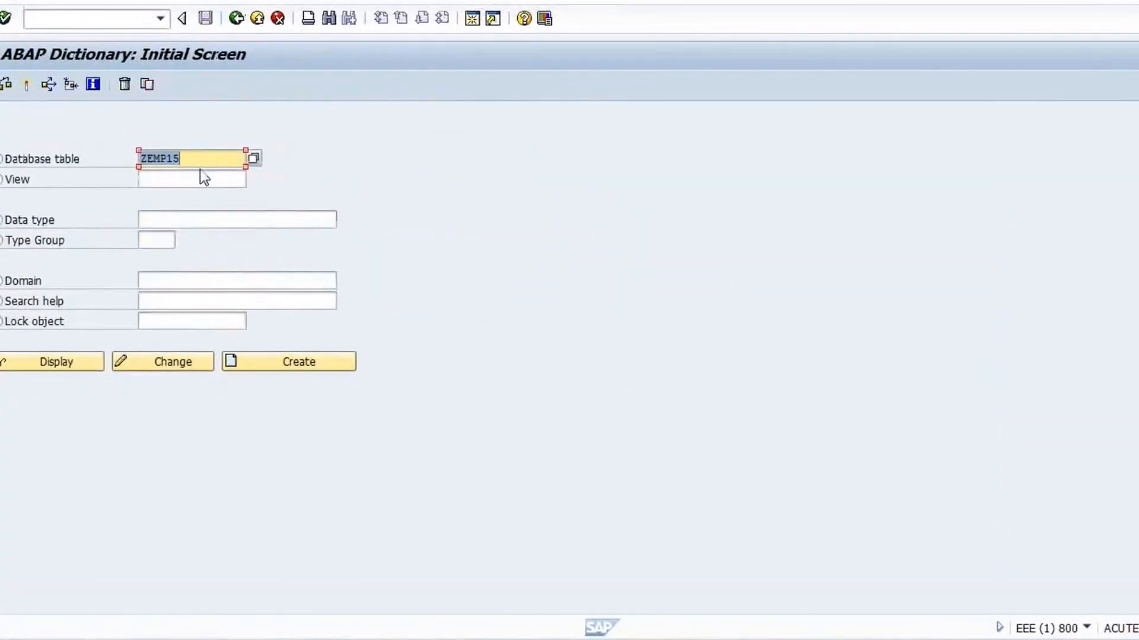
{"action": "left_click", "coordinate": [236, 18]}
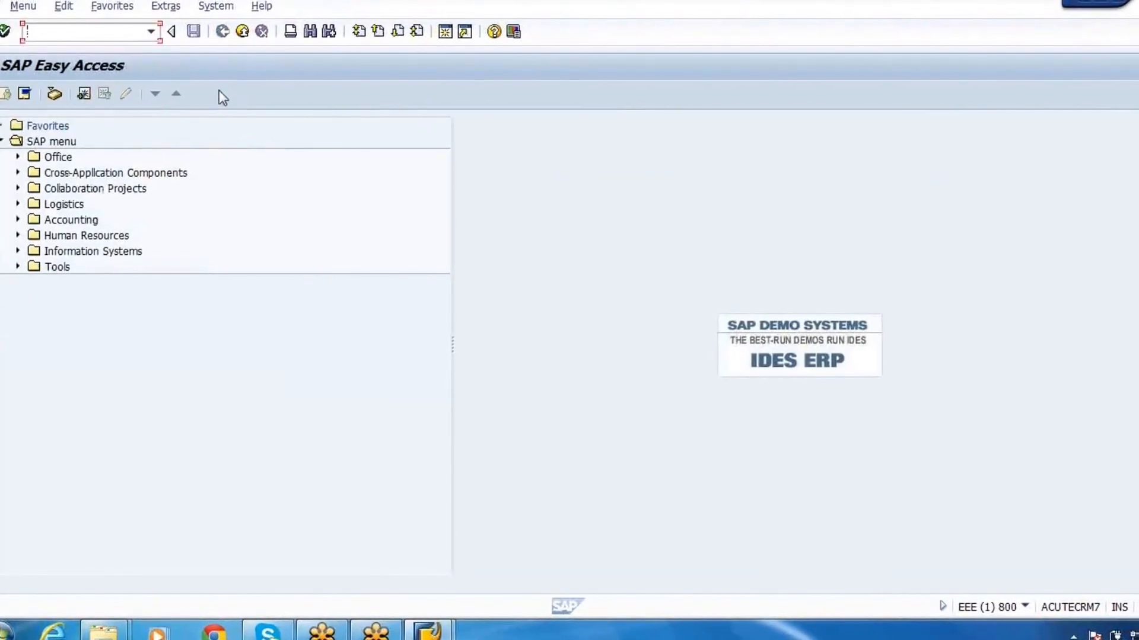
Step: Open the ABAP Dictionary with transaction SE11 in the current session and again in a new second session
{"action": "type", "text": "SE"}
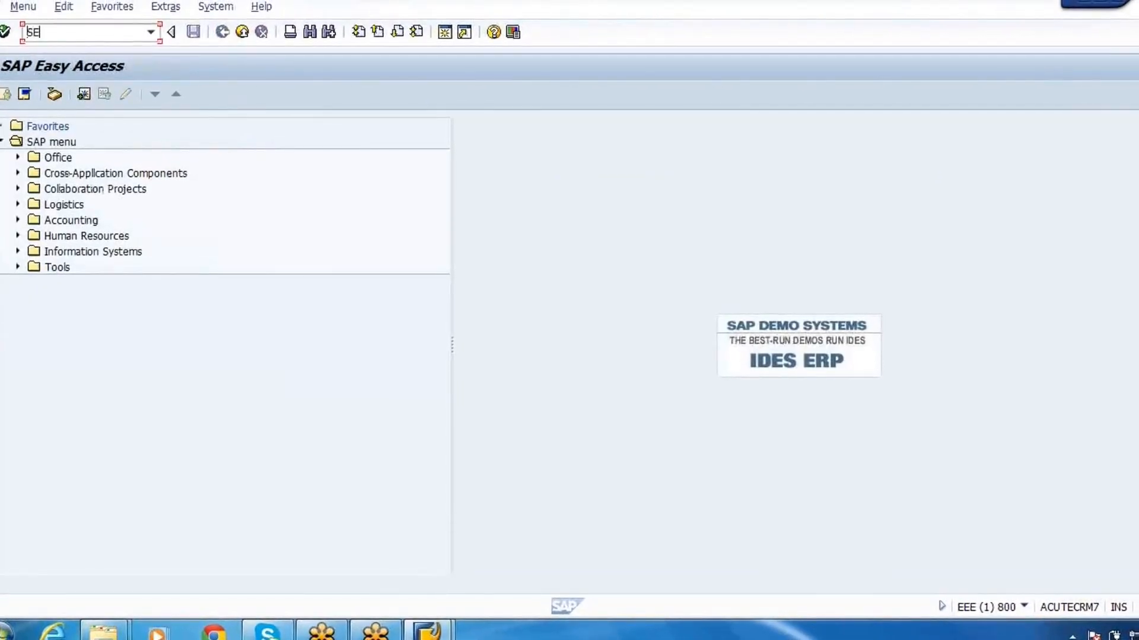
{"action": "type", "text": "11"}
{"action": "key", "text": "Return"}
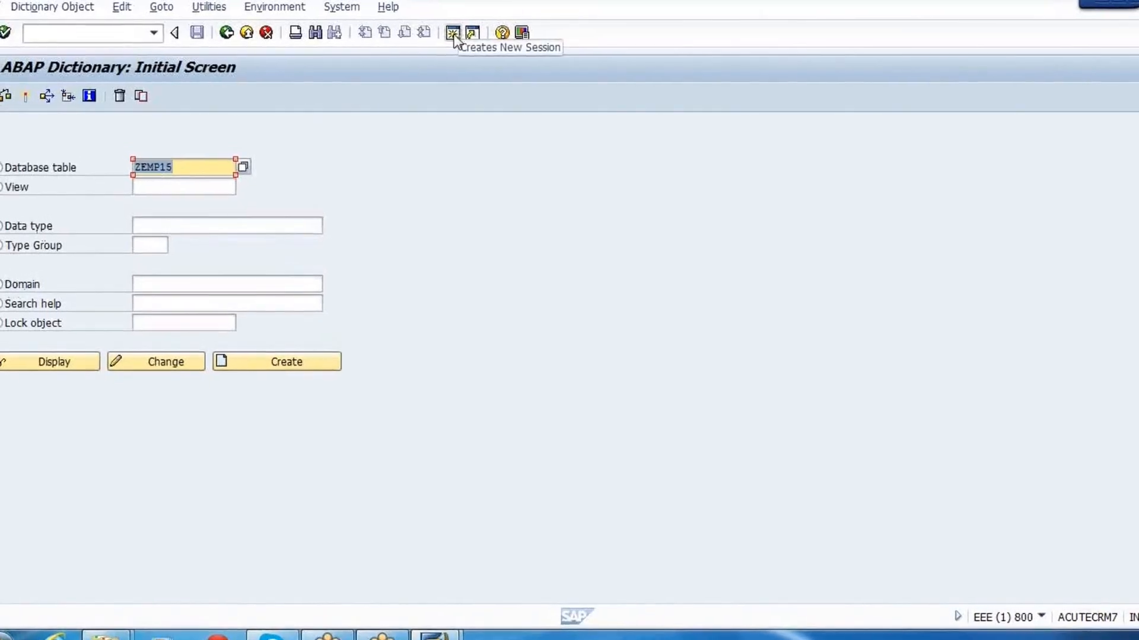
{"action": "left_click", "coordinate": [453, 33]}
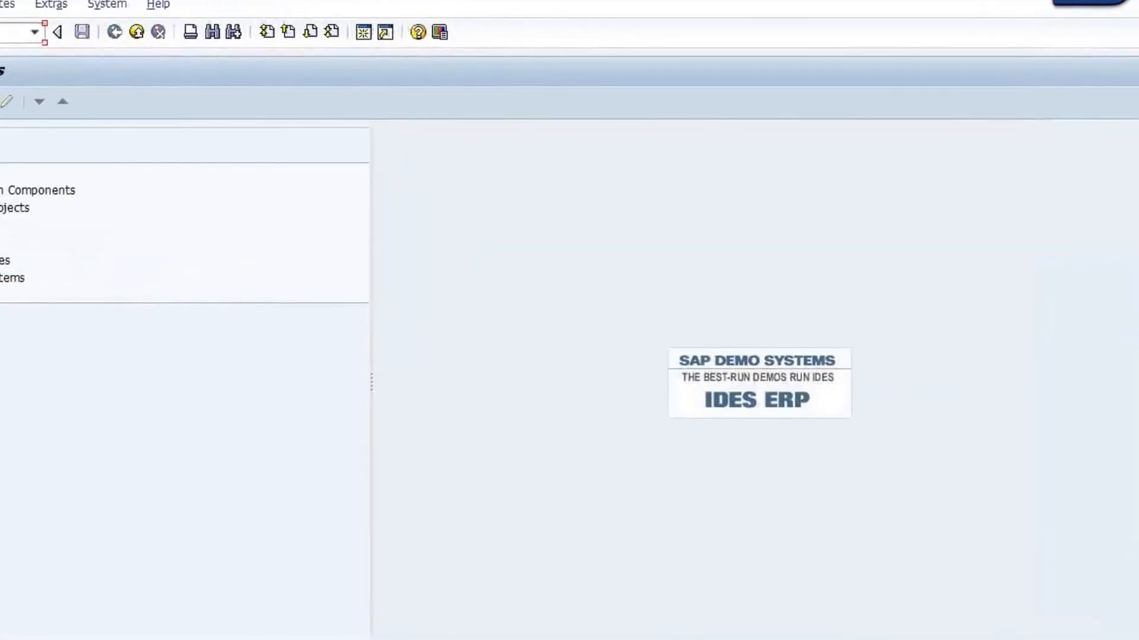
{"action": "key", "text": "Return"}
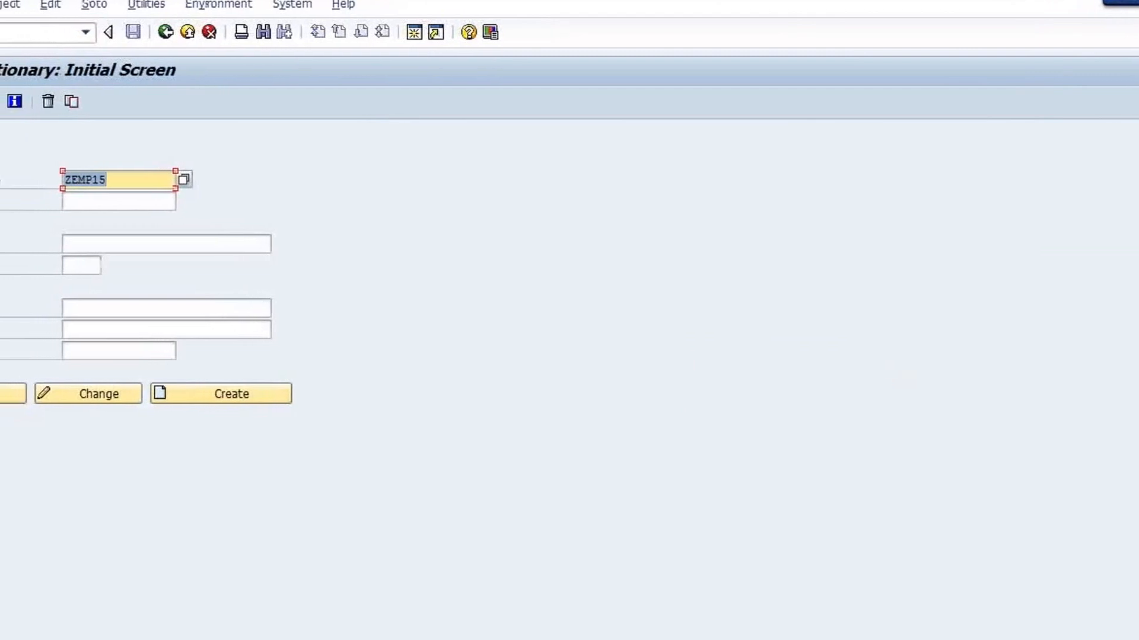
{"action": "left_click", "coordinate": [0, 309]}
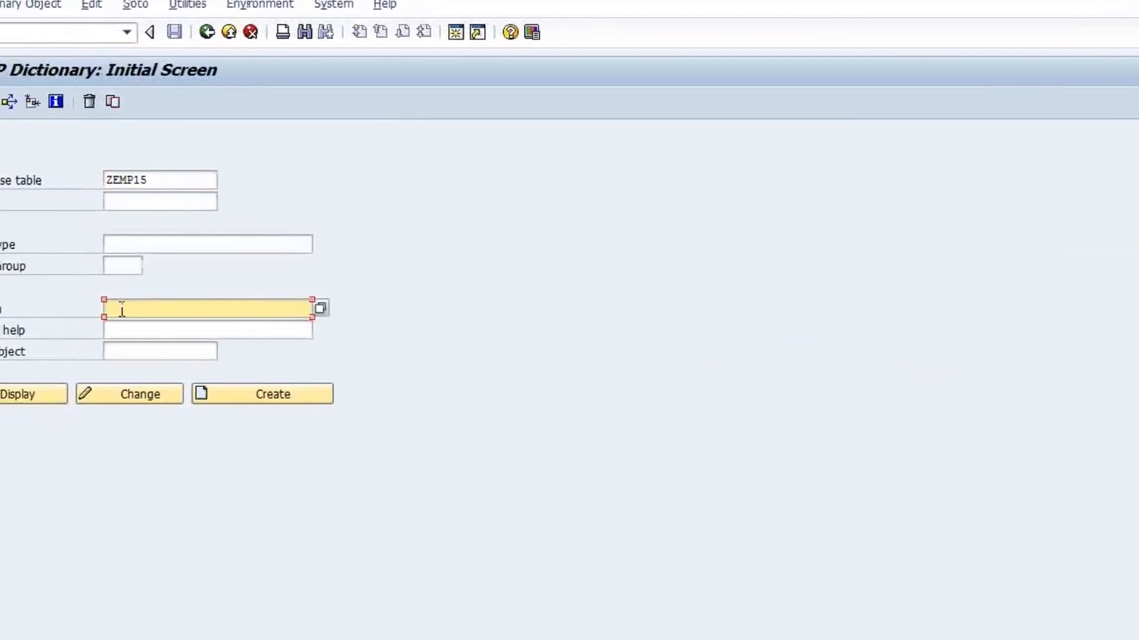
Step: Switch back to the first session and close it, and leave the ABAP Dictionary in the second session
{"action": "key", "text": "alt+Tab"}
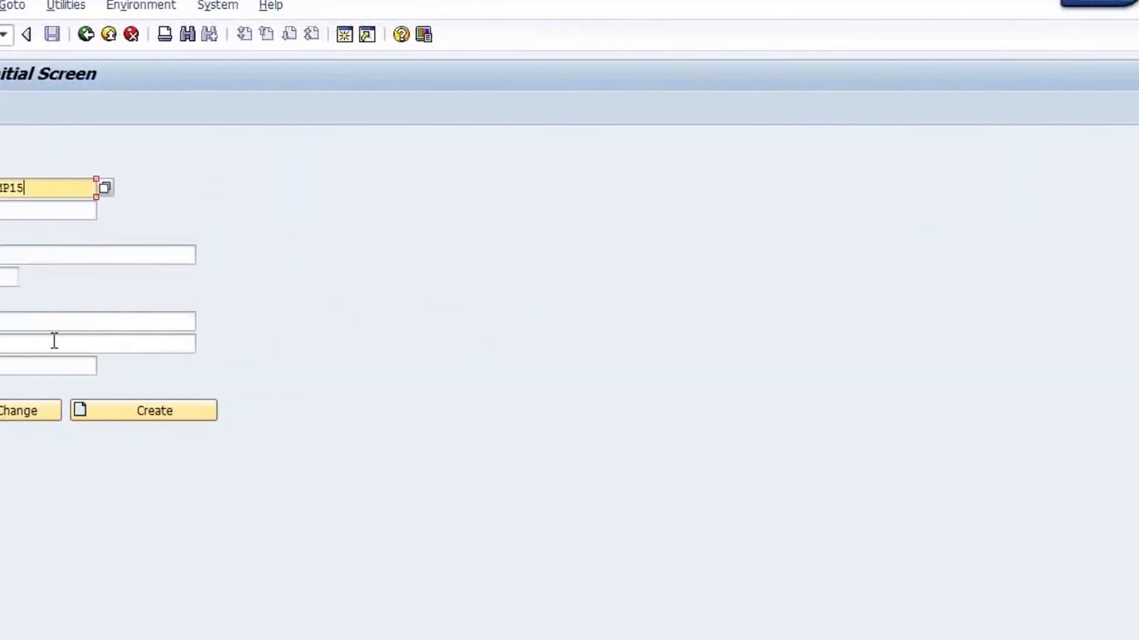
{"action": "key", "text": "alt+Tab"}
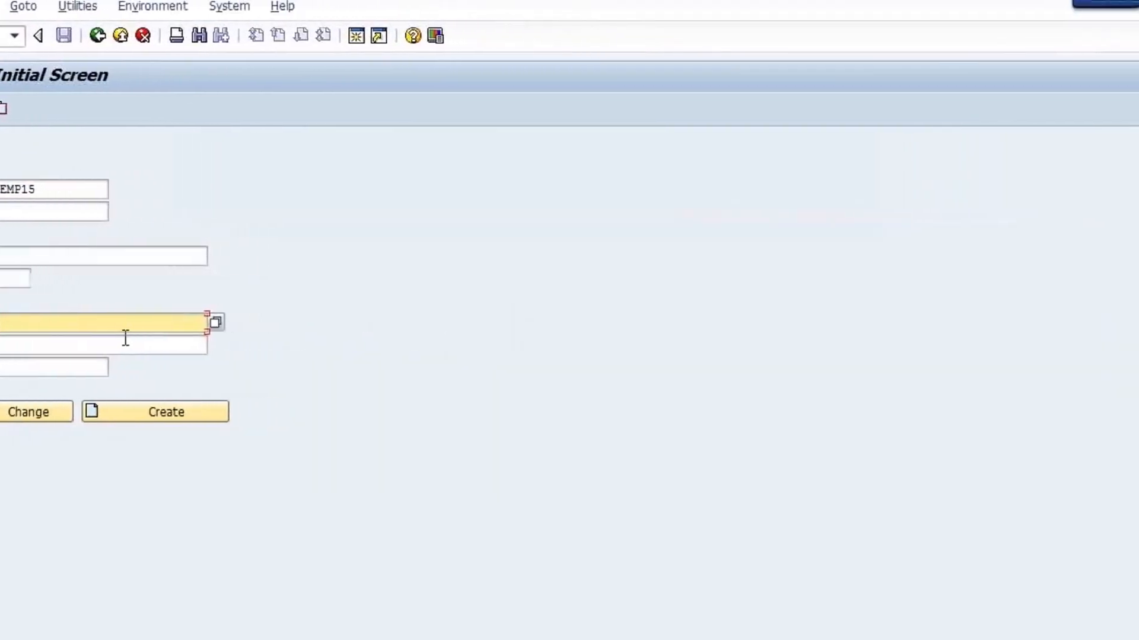
{"action": "key", "text": "alt+Tab"}
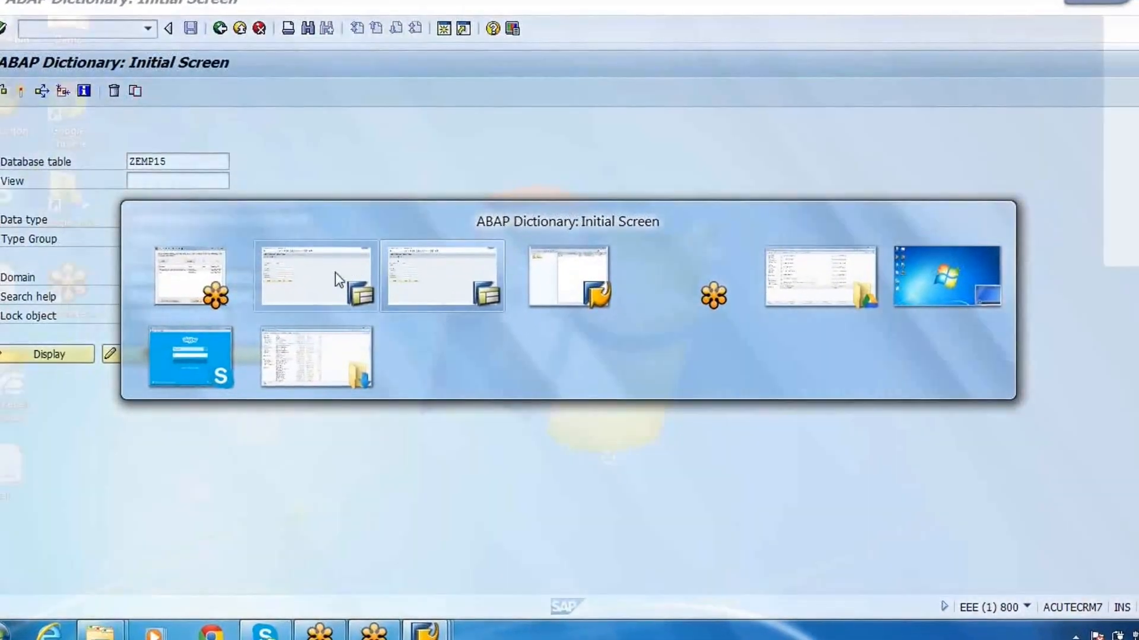
{"action": "left_click", "coordinate": [336, 272]}
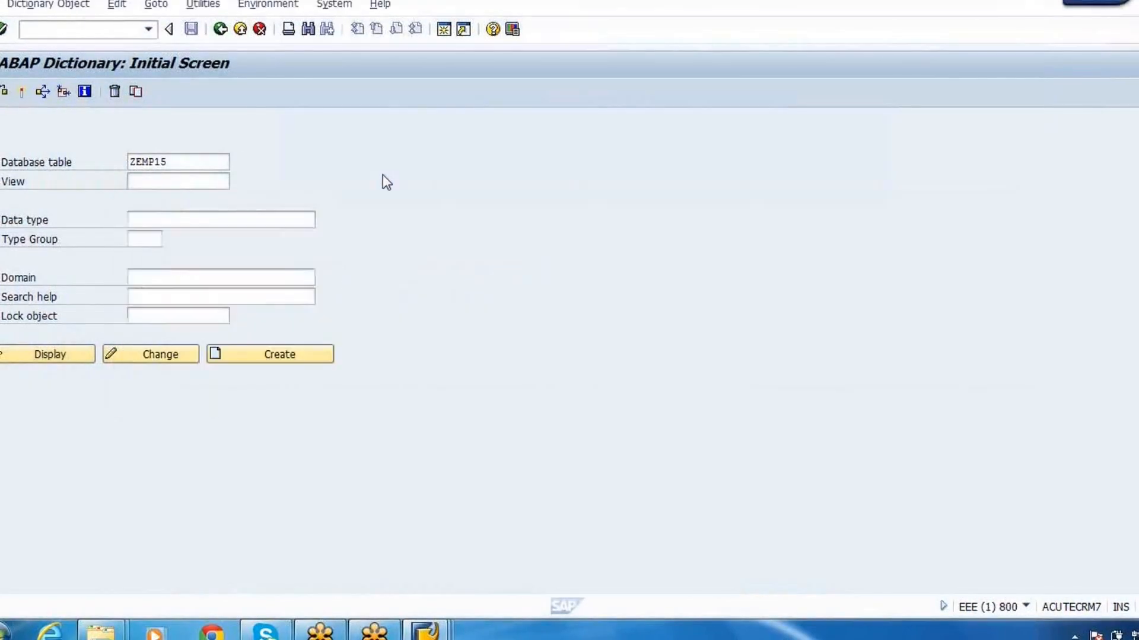
{"action": "left_click", "coordinate": [221, 30]}
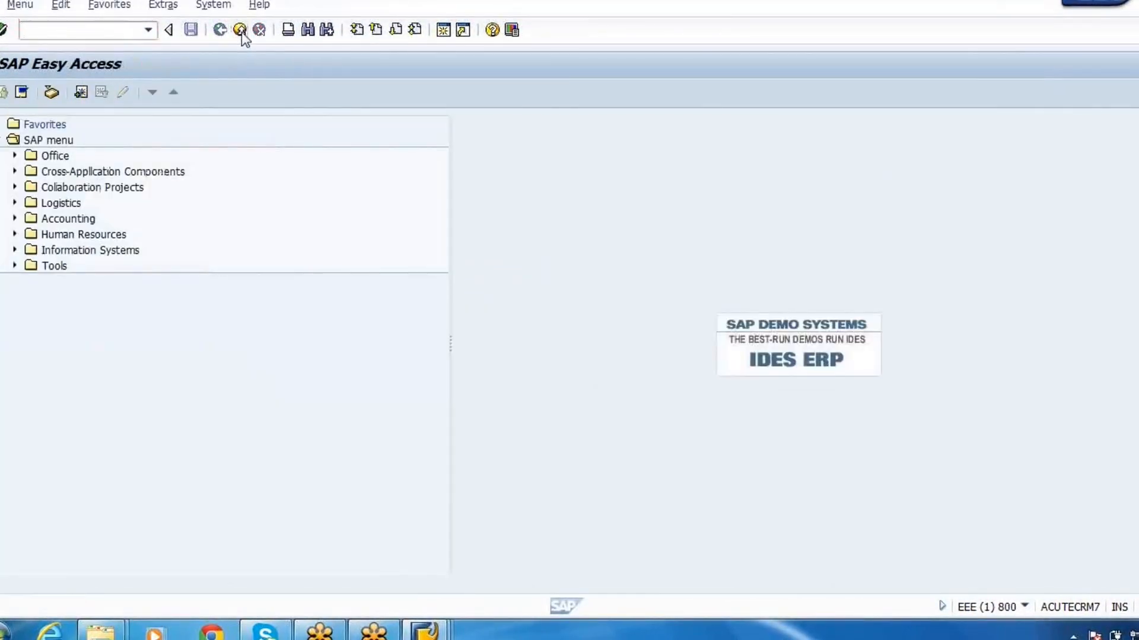
{"action": "left_click", "coordinate": [240, 31]}
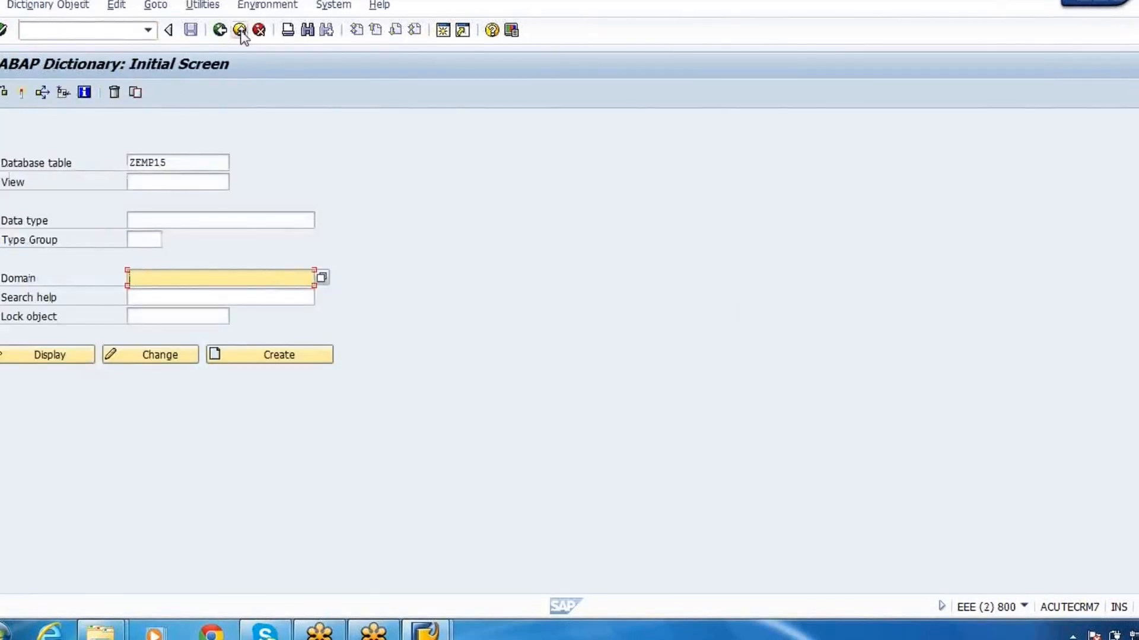
{"action": "left_click", "coordinate": [240, 31]}
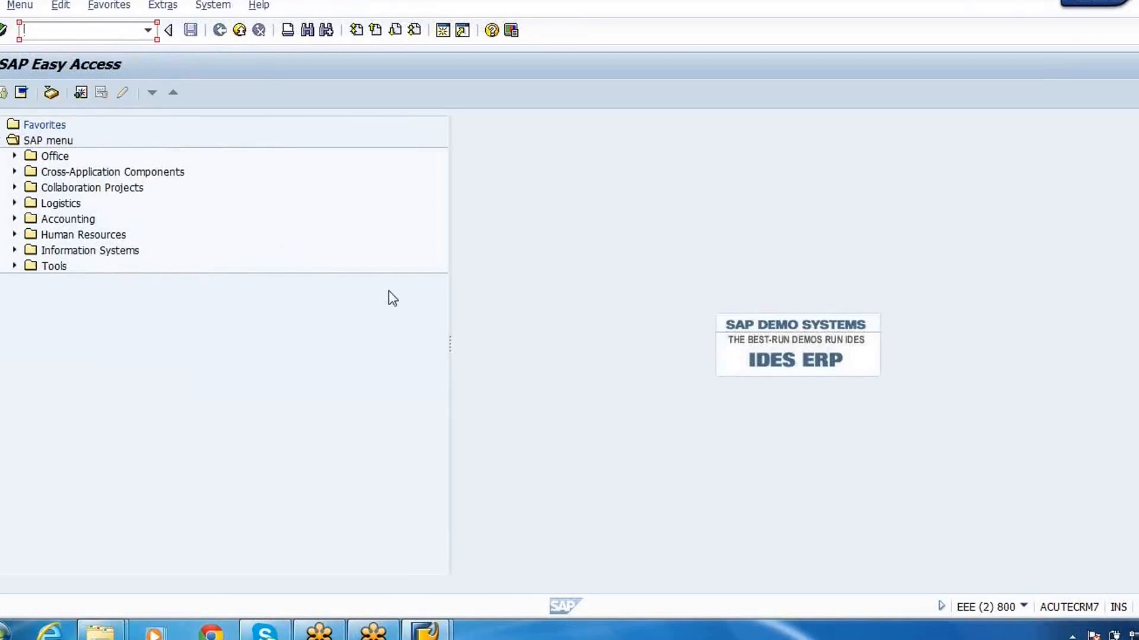
Step: Start transaction SE11 in the remaining session and select Domain as the dictionary object type
{"action": "type", "text": "SE11"}
{"action": "key", "text": "Return"}
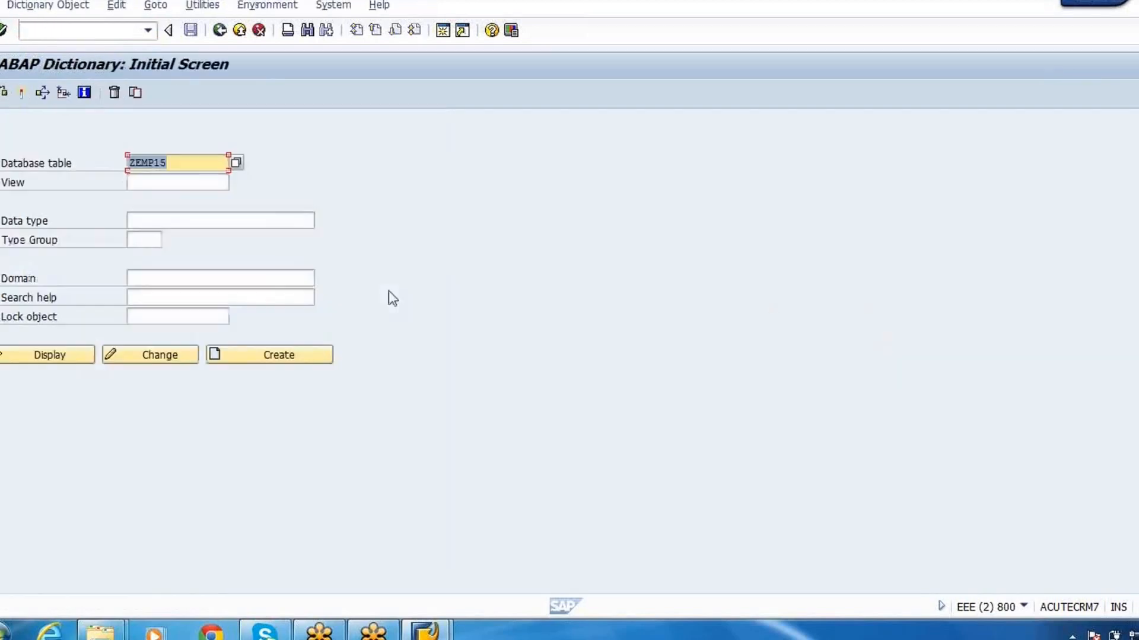
{"action": "left_click", "coordinate": [2, 282]}
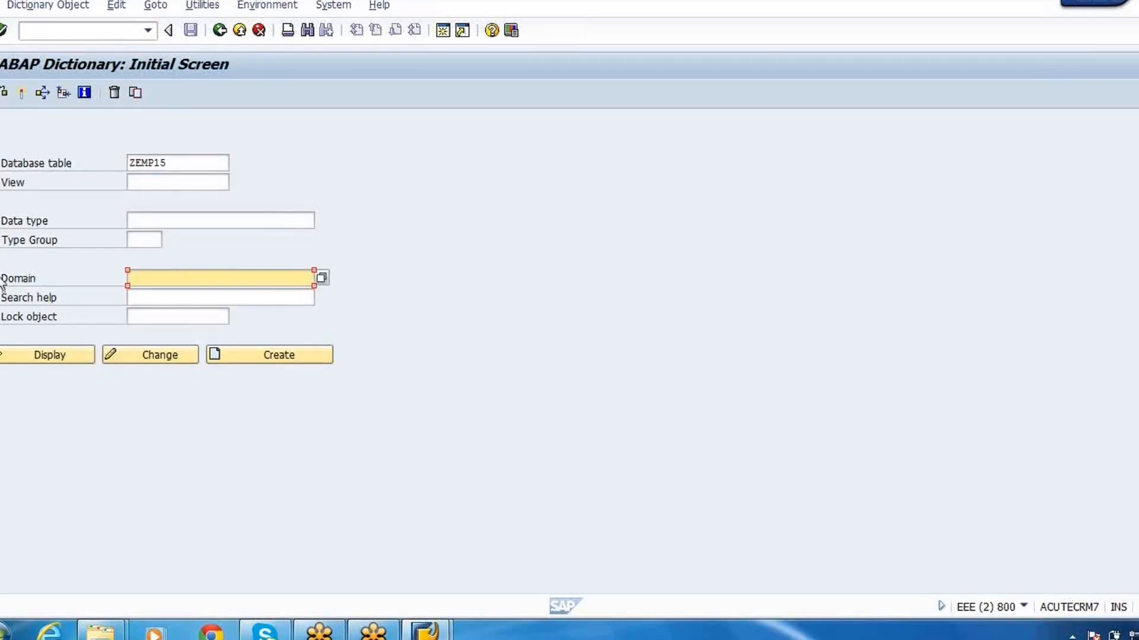
{"action": "left_click", "coordinate": [0, 223]}
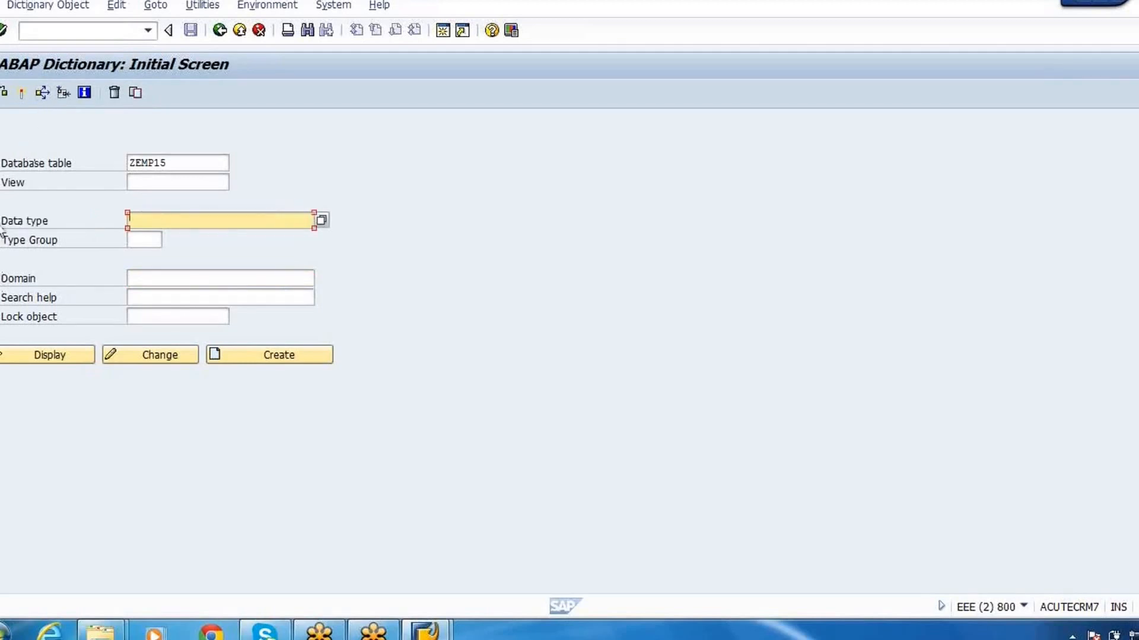
{"action": "left_click", "coordinate": [2, 283]}
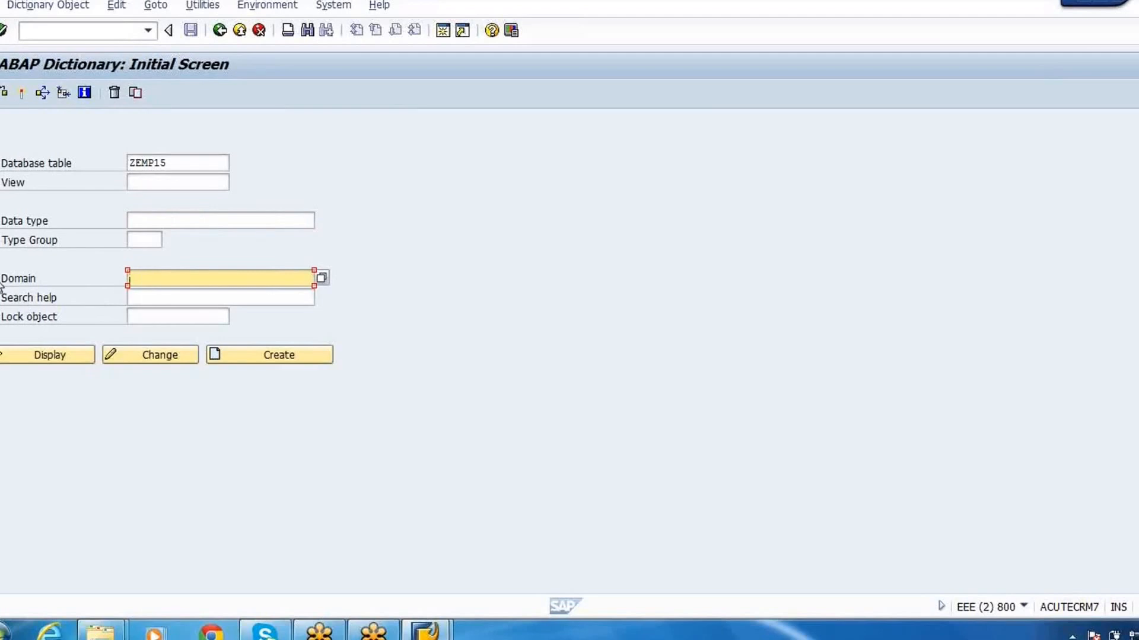
{"action": "key", "text": "Tab"}
{"action": "key", "text": "Tab"}
{"action": "key", "text": "shift+Tab"}
{"action": "key", "text": "shift+Tab"}
Step: Create a new domain named ZDENO5
{"action": "type", "text": "Z"}
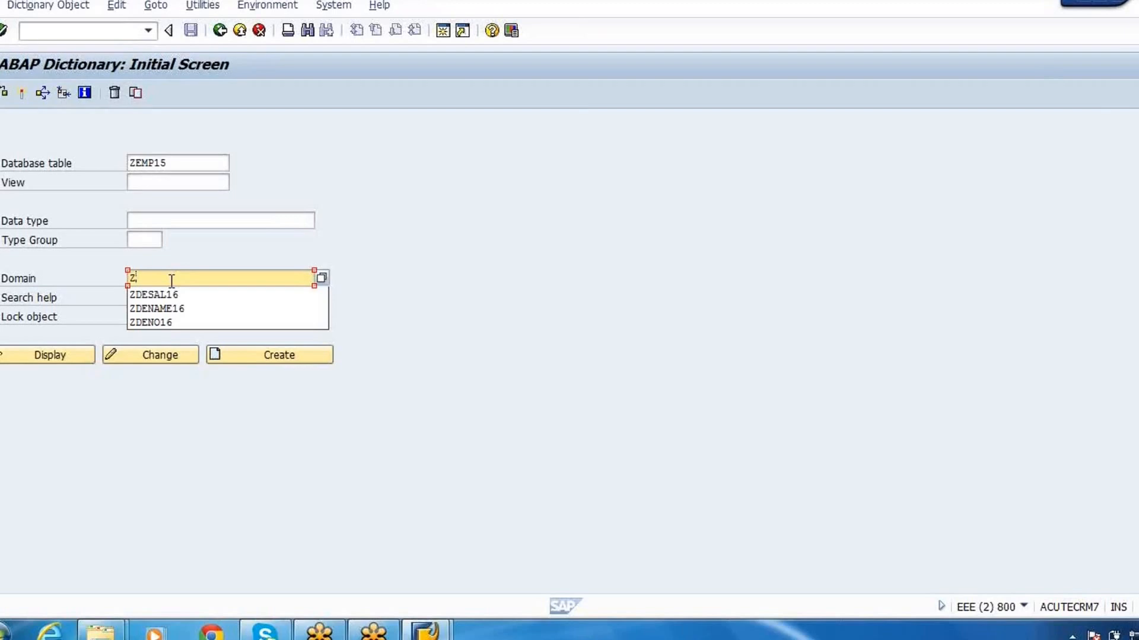
{"action": "type", "text": "DENO"}
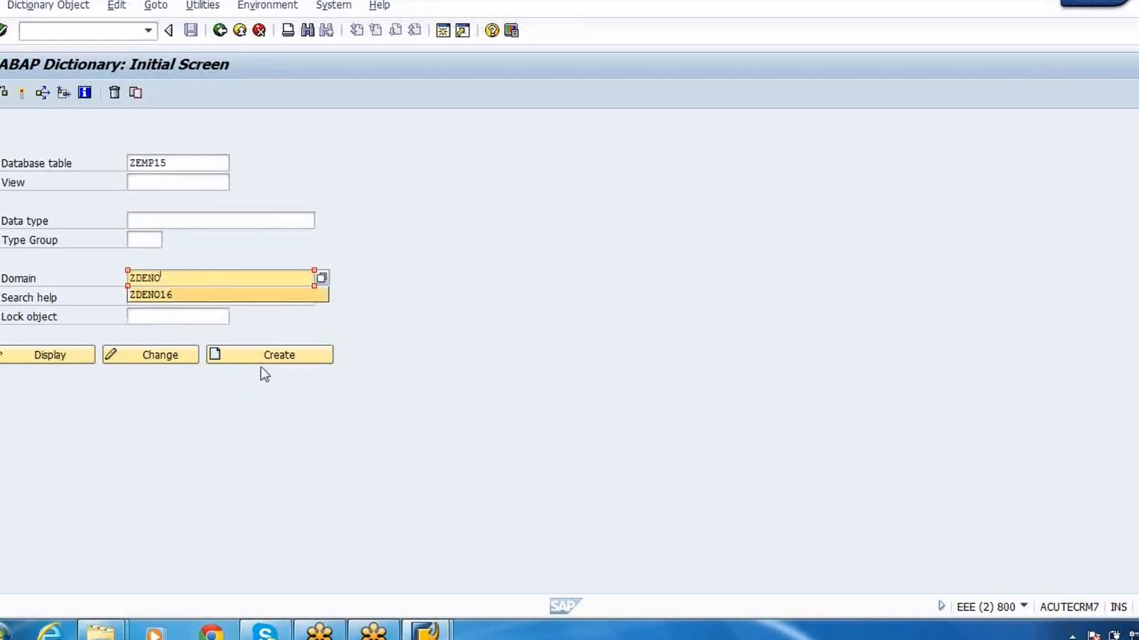
{"action": "left_click", "coordinate": [277, 355]}
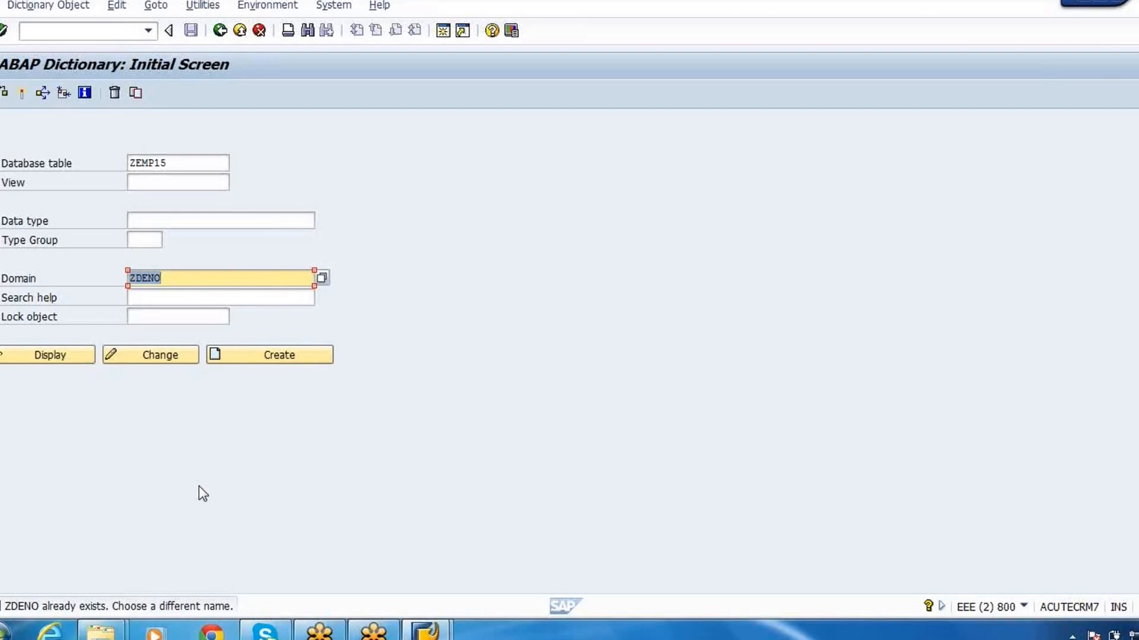
{"action": "left_click", "coordinate": [188, 278]}
{"action": "type", "text": "5"}
{"action": "left_click", "coordinate": [264, 356]}
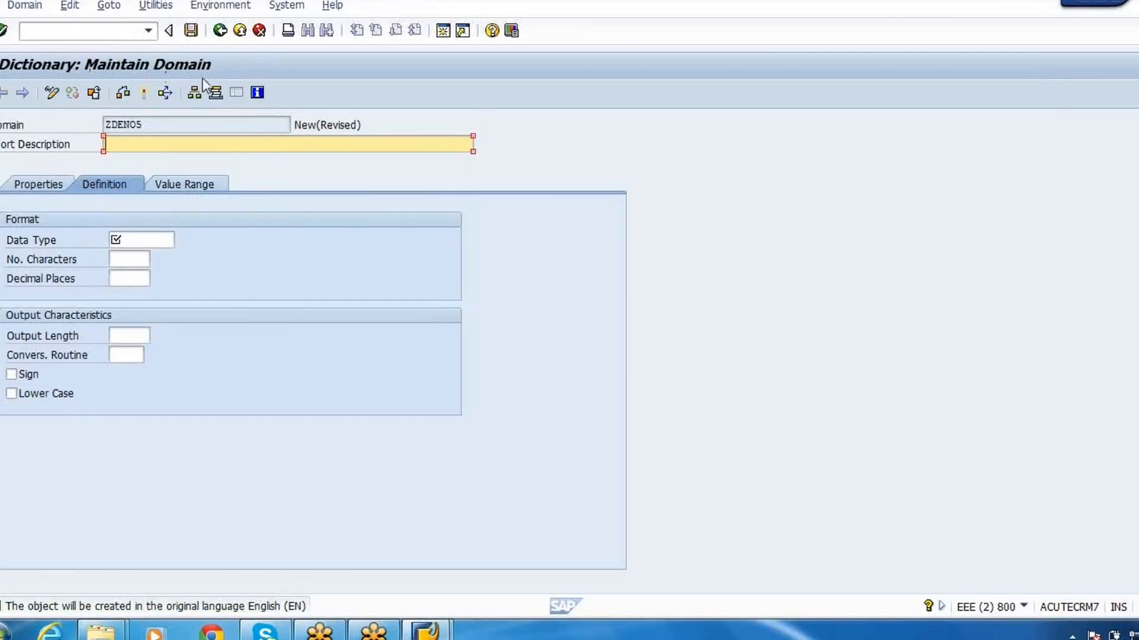
Step: Enter EMPLYOEE NUMBER as the short description of domain ZDENO5
{"action": "left_click", "coordinate": [154, 125]}
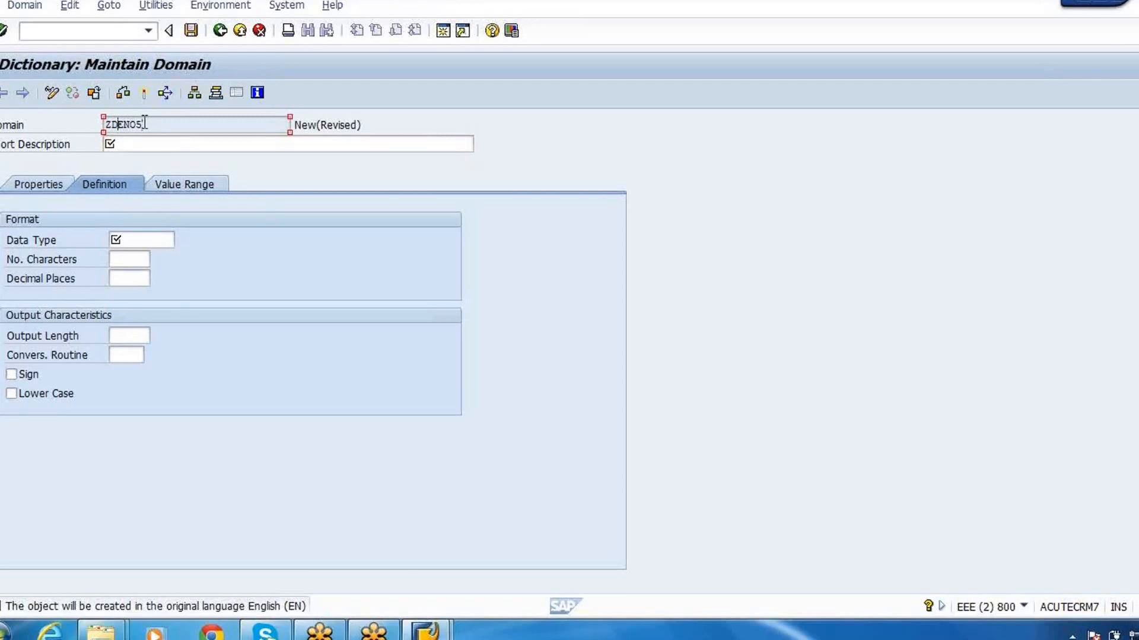
{"action": "left_click", "coordinate": [150, 145]}
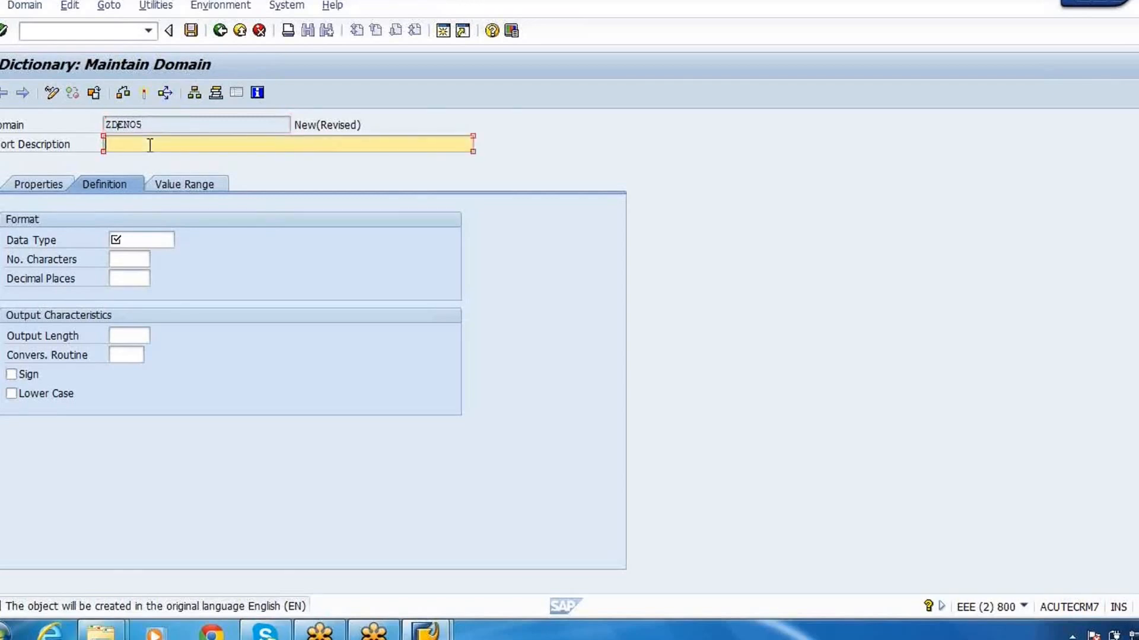
{"action": "type", "text": "EMPLYOEE NUMBER"}
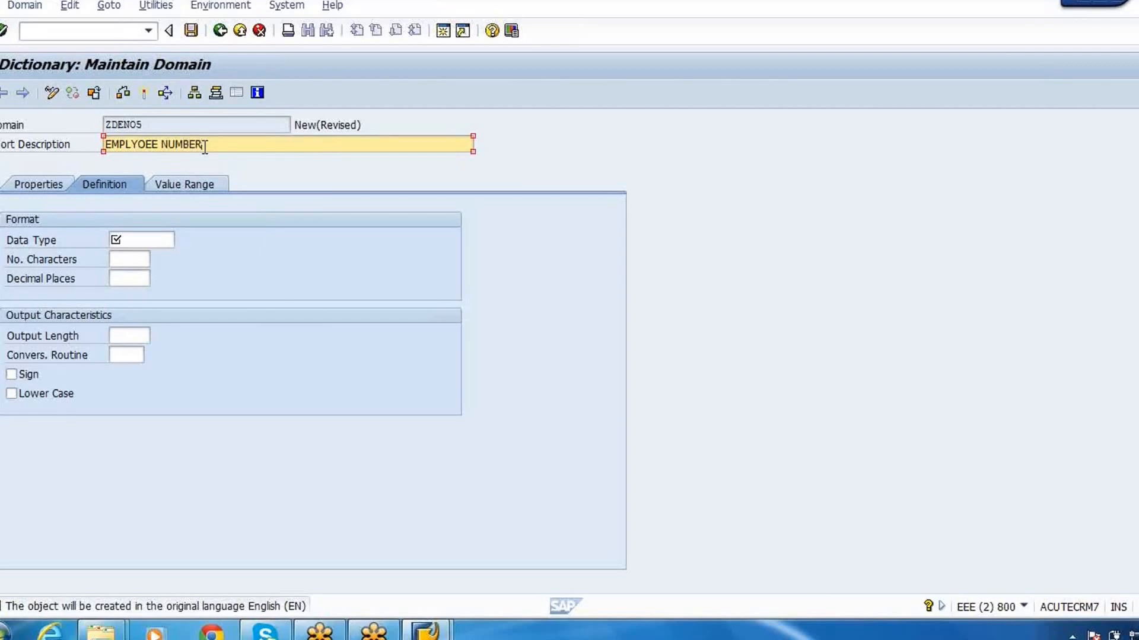
{"action": "left_click", "coordinate": [127, 241]}
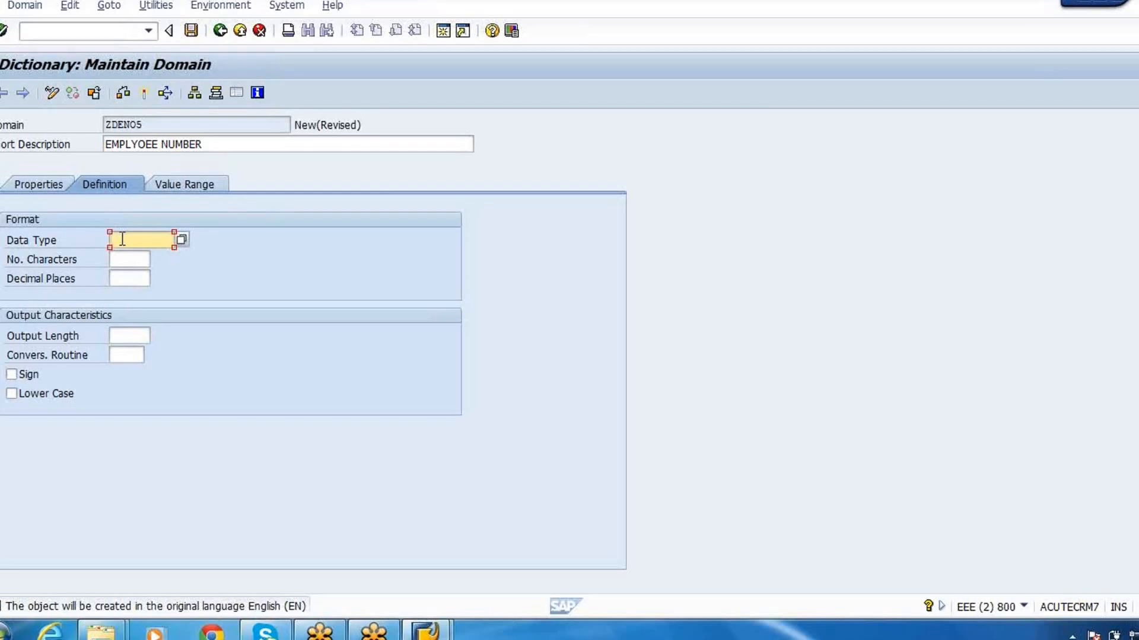
{"action": "type", "text": "MUMC"}
{"action": "key", "text": "BackSpace"}
{"action": "key", "text": "BackSpace"}
{"action": "key", "text": "BackSpace"}
{"action": "key", "text": "BackSpace"}
{"action": "type", "text": "NUMERIC"}
{"action": "key", "text": "BackSpace"}
{"action": "key", "text": "BackSpace"}
{"action": "key", "text": "BackSpace"}
{"action": "key", "text": "BackSpace"}
{"action": "key", "text": "BackSpace"}
{"action": "key", "text": "BackSpace"}
{"action": "key", "text": "BackSpace"}
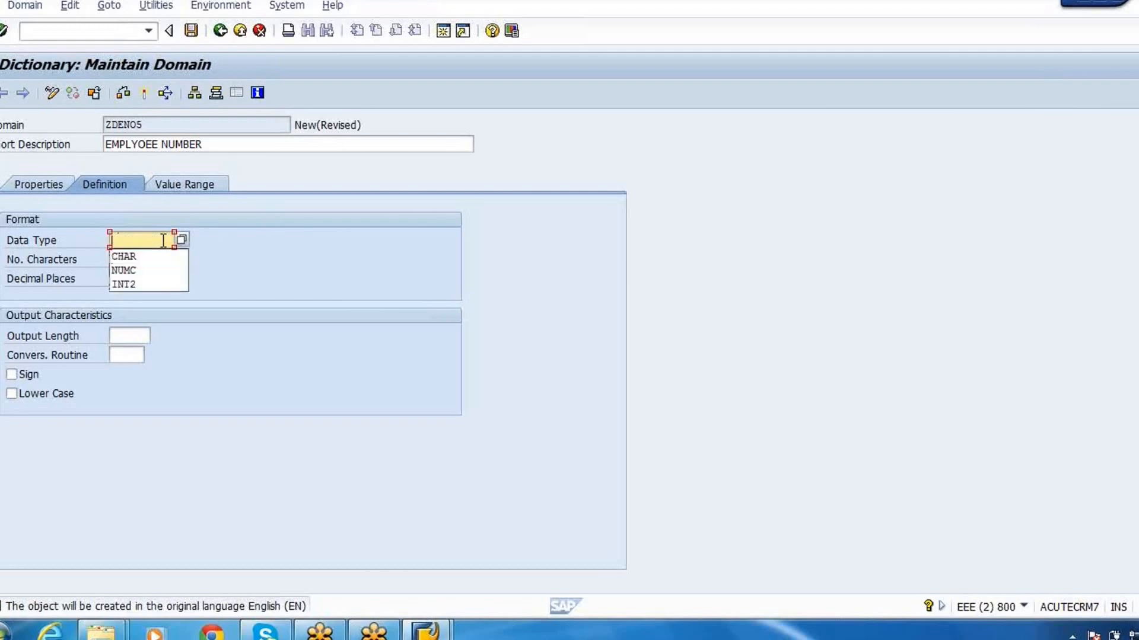
Step: Choose NUMC, the character string with only digits, from the possible values for the domain's data type
{"action": "left_click", "coordinate": [161, 239]}
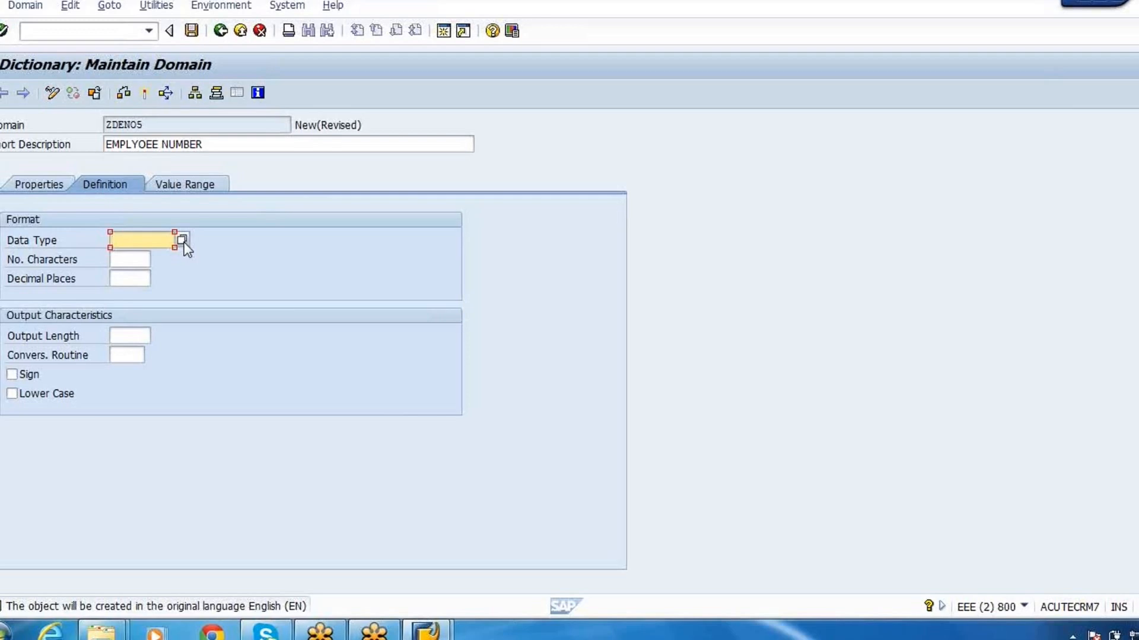
{"action": "left_click", "coordinate": [182, 240]}
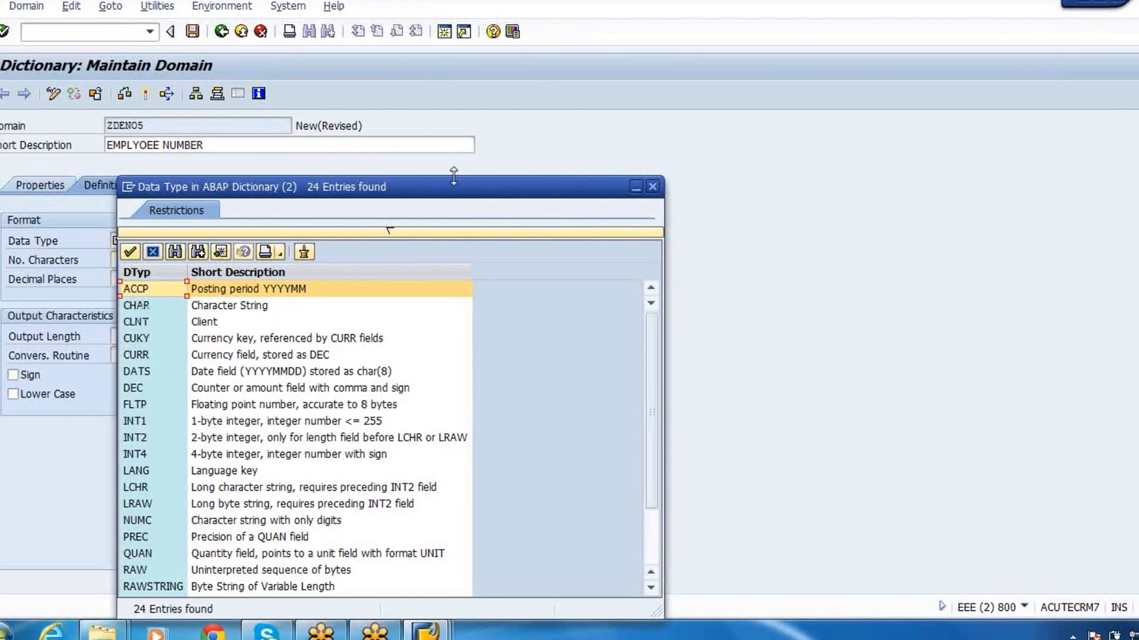
{"action": "left_click_drag", "start_coordinate": [455, 189], "coordinate": [588, 22]}
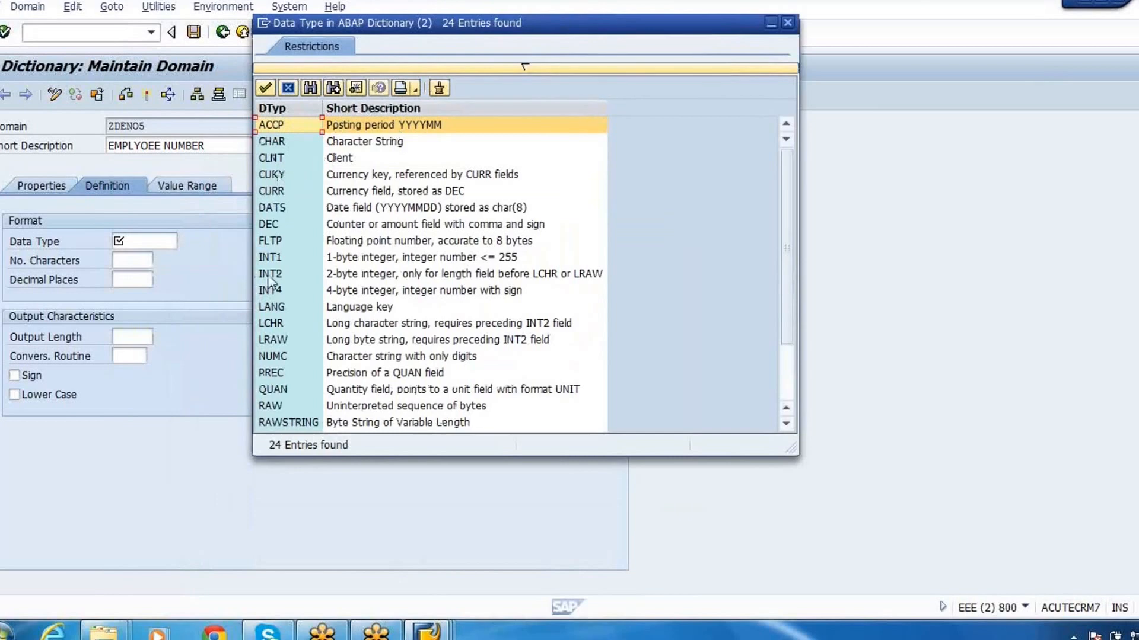
{"action": "left_click", "coordinate": [290, 357]}
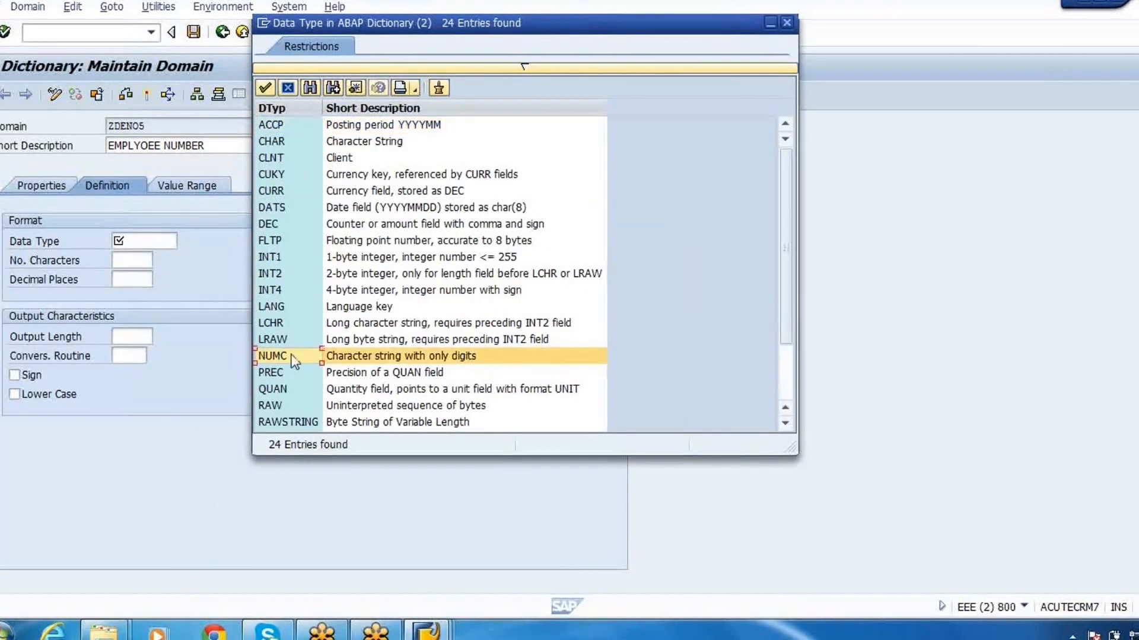